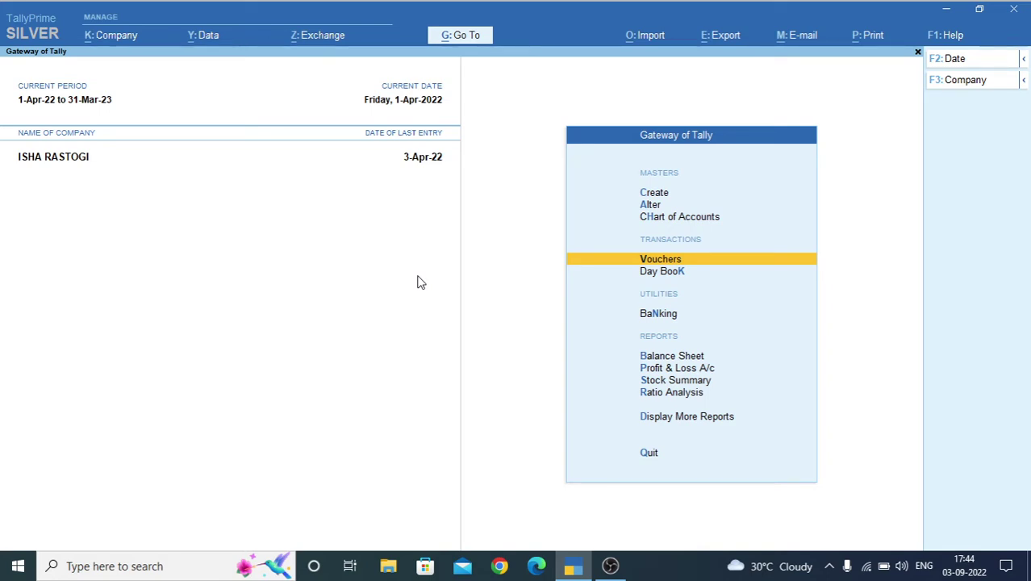
View the Day Book for 1-Apr-22, and return to the Gateway of Tally.
key("Down")
key("Return")
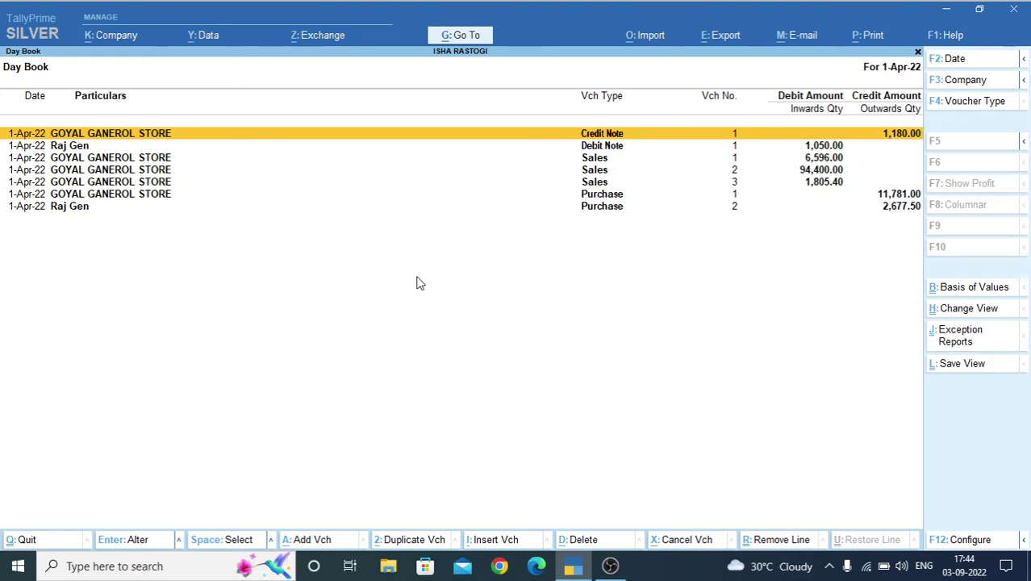
key("Escape")
key("Up")
key("Down")
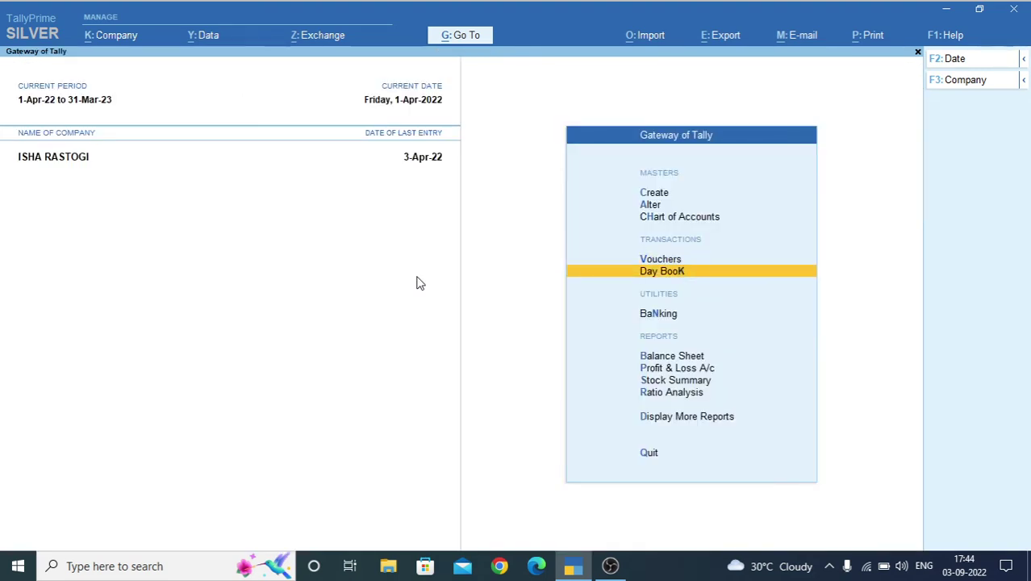
key("Up")
key("Down")
key("Up")
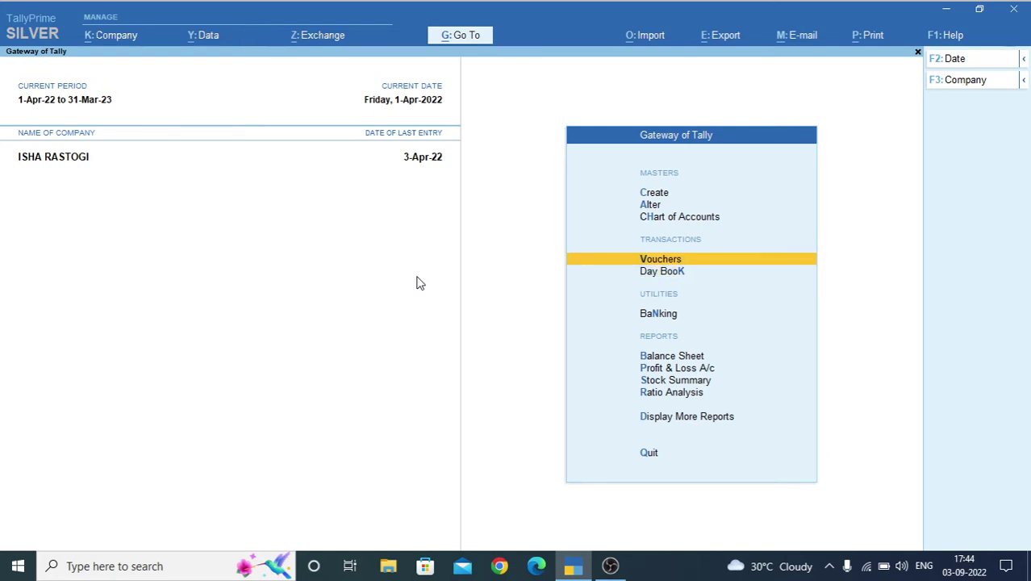
Start a purchase voucher with Cash as the party account, keeping the default receipt and party details.
key("Return")
key("Return")
key("Return")
key("Return")
key("Return")
key("Return")
key("Return")
key("Return")
key("Return")
key("Return")
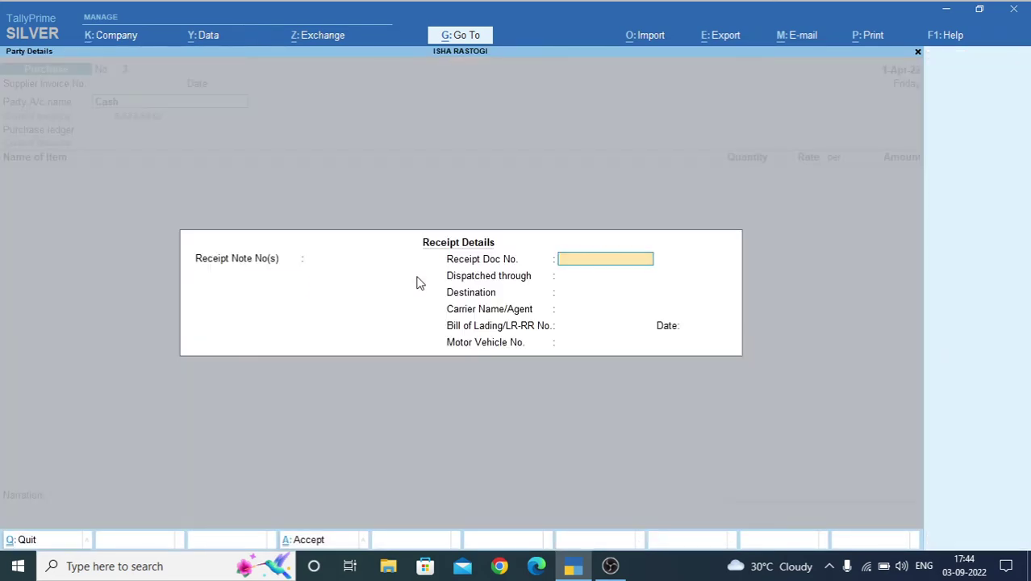
key("Return")
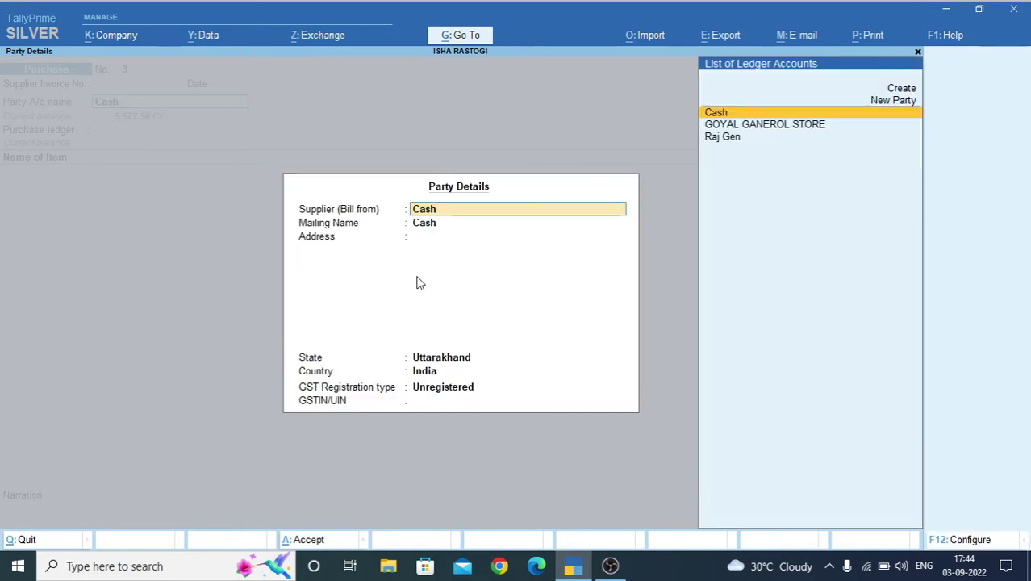
key("Return")
key("Return")
key("Return")
key("Return")
key("Return")
key("Return")
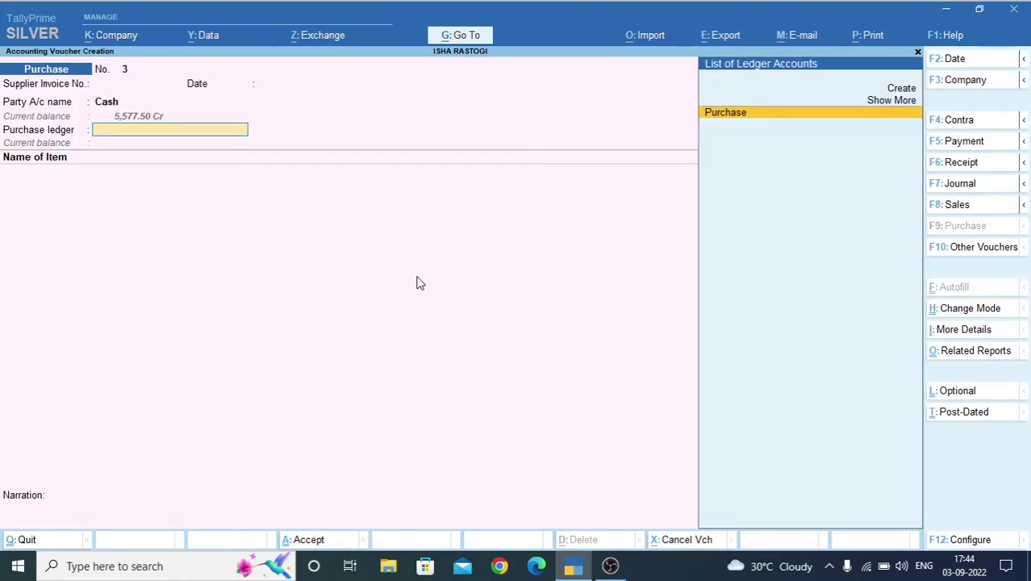
Begin a new ledger from within the voucher, entering the ledger name and keeping it under Capital Account.
key("alt+c")
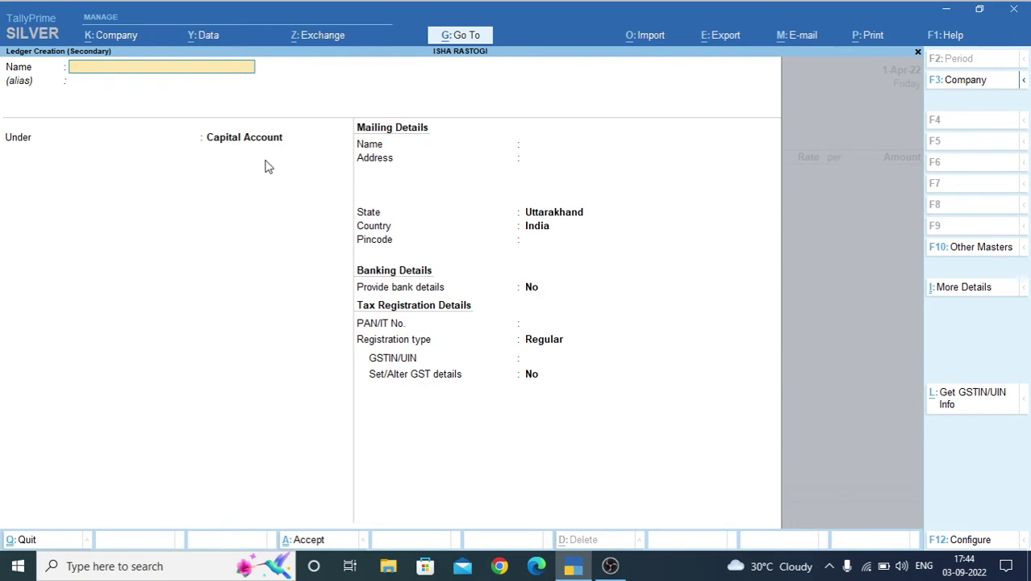
type("Daksh")
key("Return")
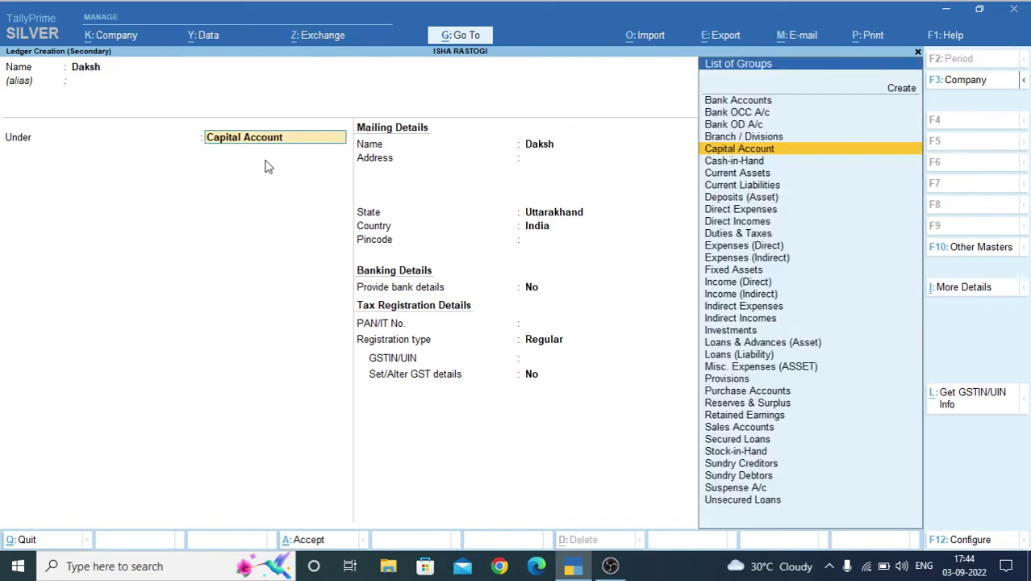
key("Return")
key("Return")
key("Return")
key("Return")
key("Return")
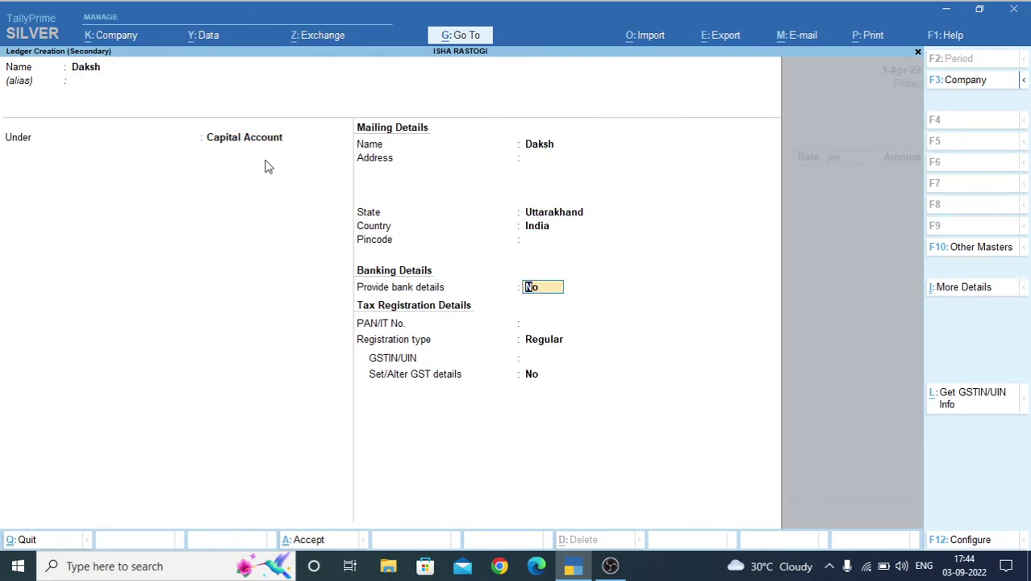
key("BackSpace")
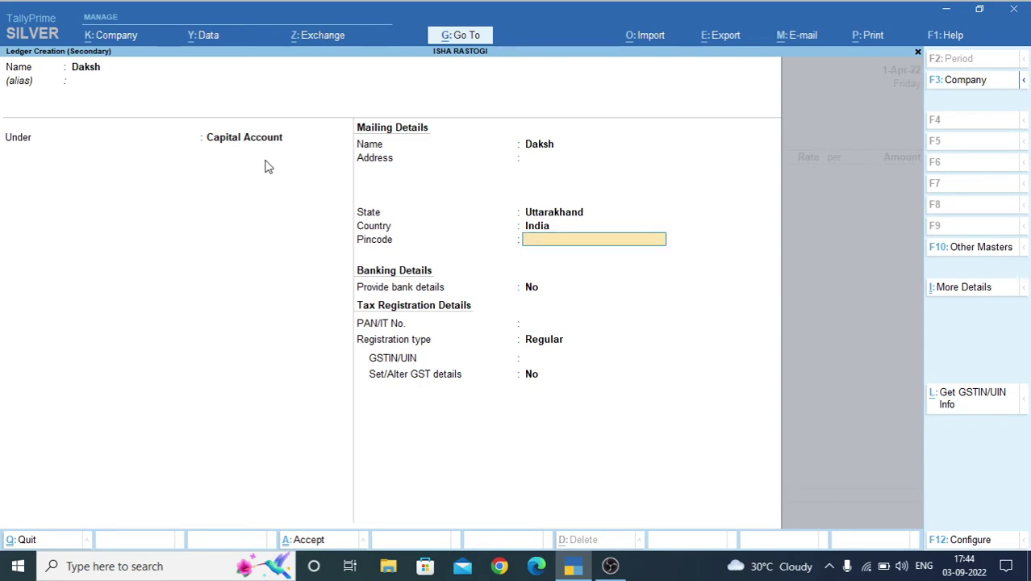
key("BackSpace")
key("BackSpace")
key("BackSpace")
key("BackSpace")
key("BackSpace")
key("BackSpace")
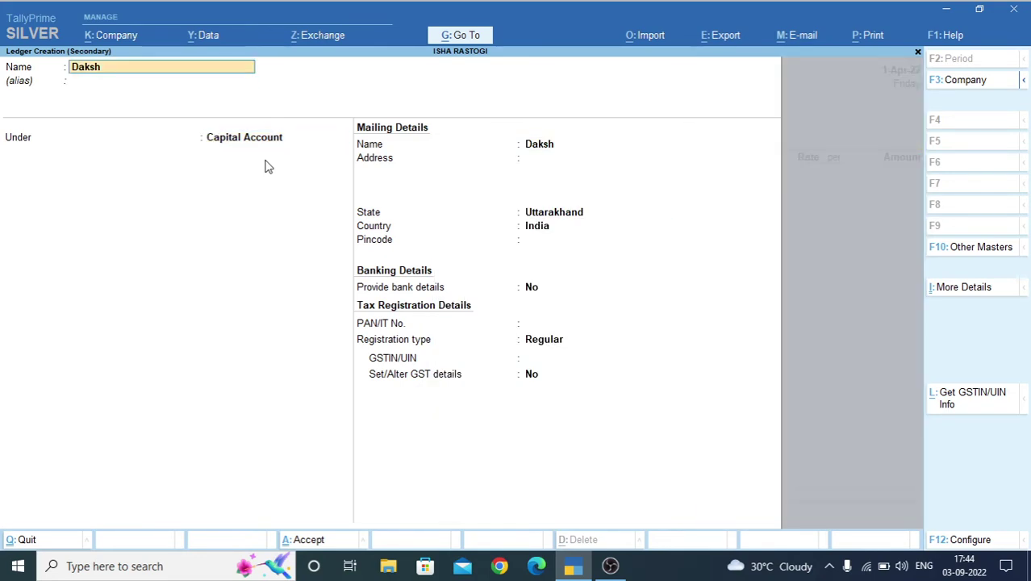
key("Return")
key("Return")
key("Return")
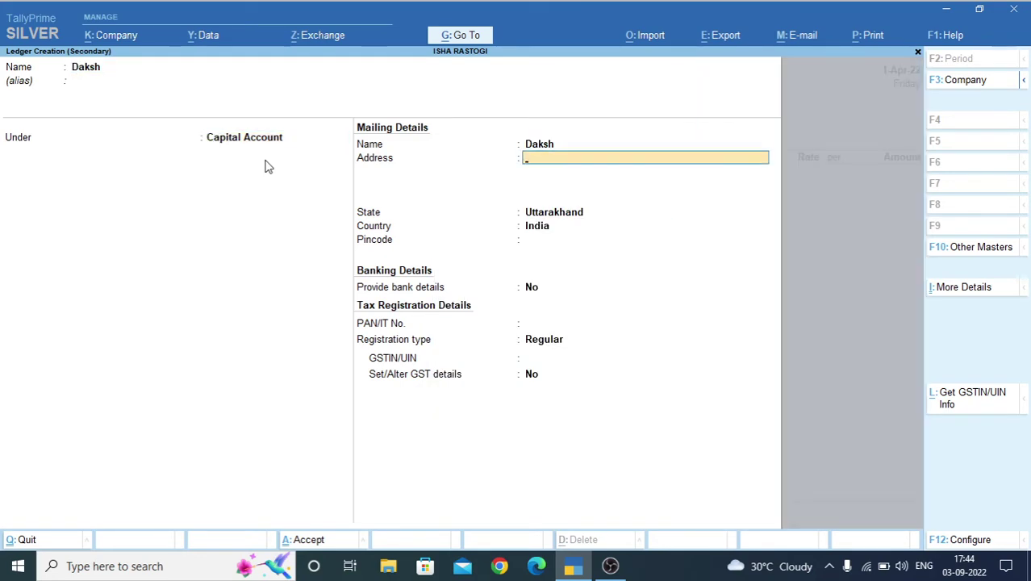
key("Return")
key("Return")
key("Return")
key("Return")
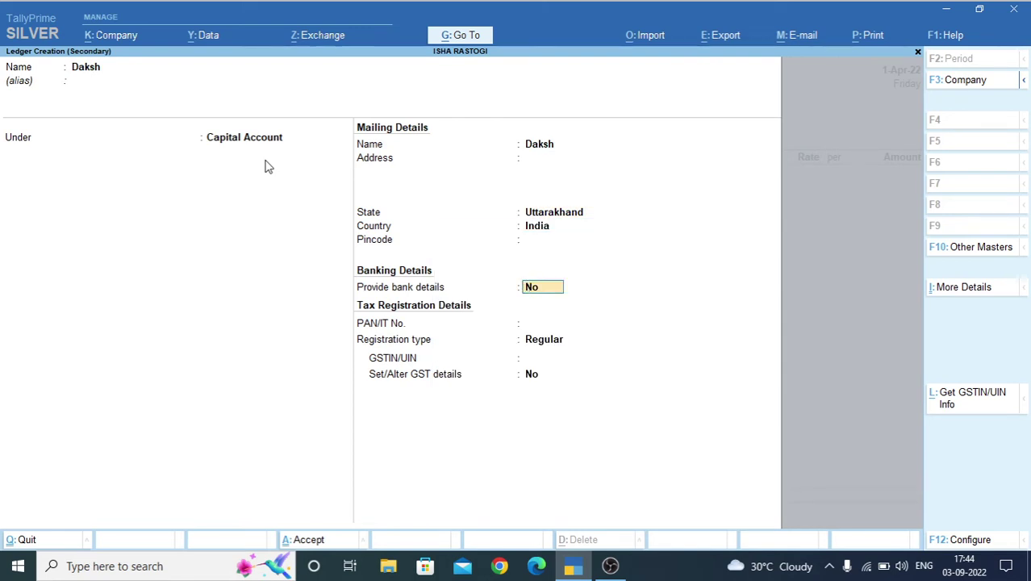
Discard the new ledger and abandon the unfinished purchase voucher.
key("BackSpace")
key("Escape")
key("y")
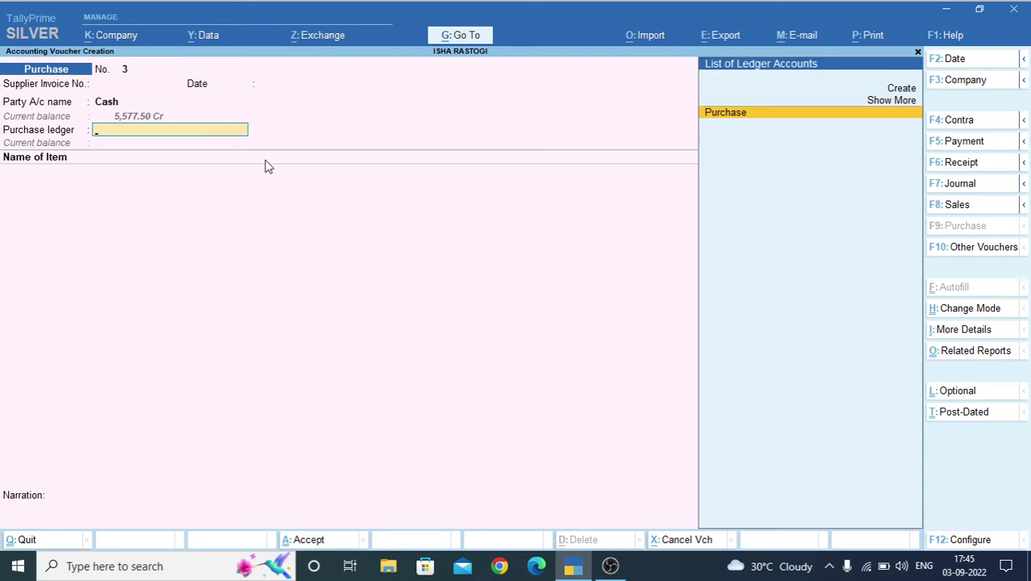
key("Escape")
key("y")
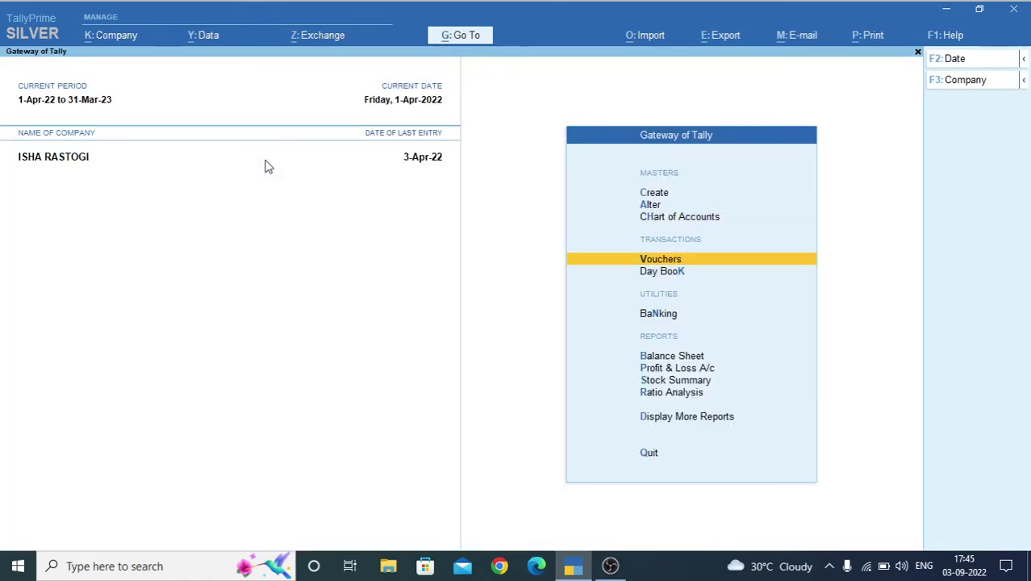
key("Up")
key("Down")
key("Down")
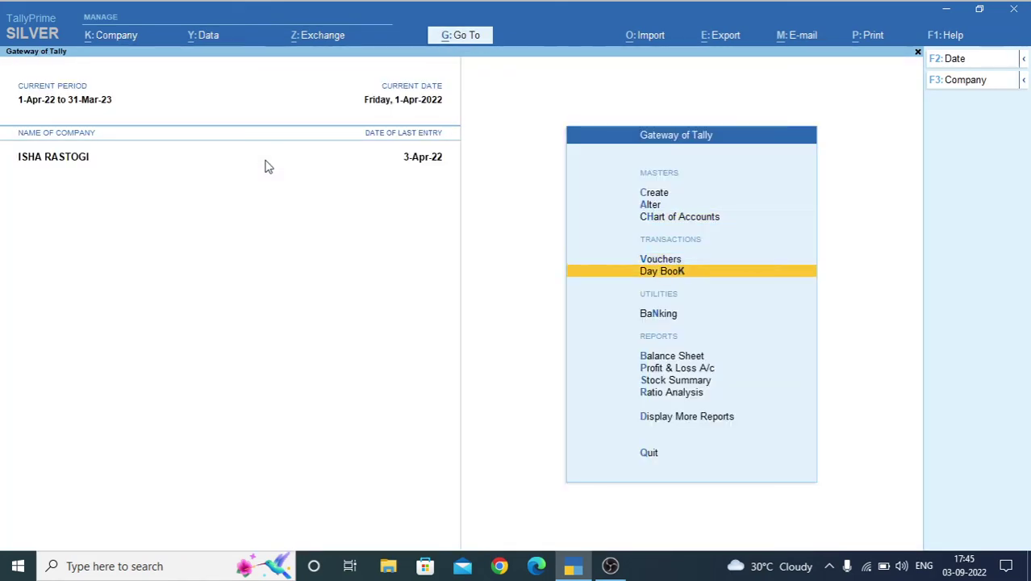
key("Down")
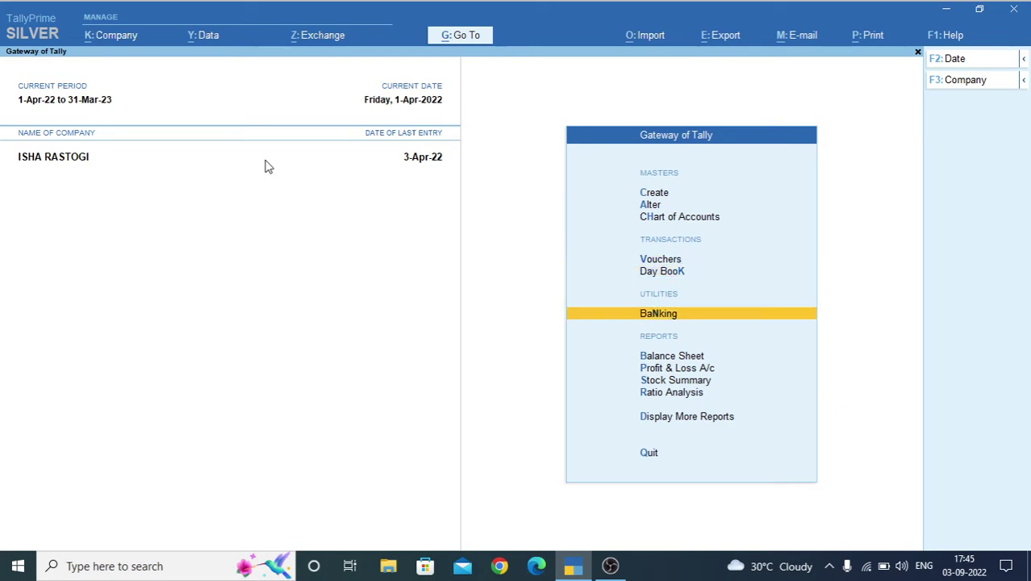
key("Up")
key("Down")
key("Down")
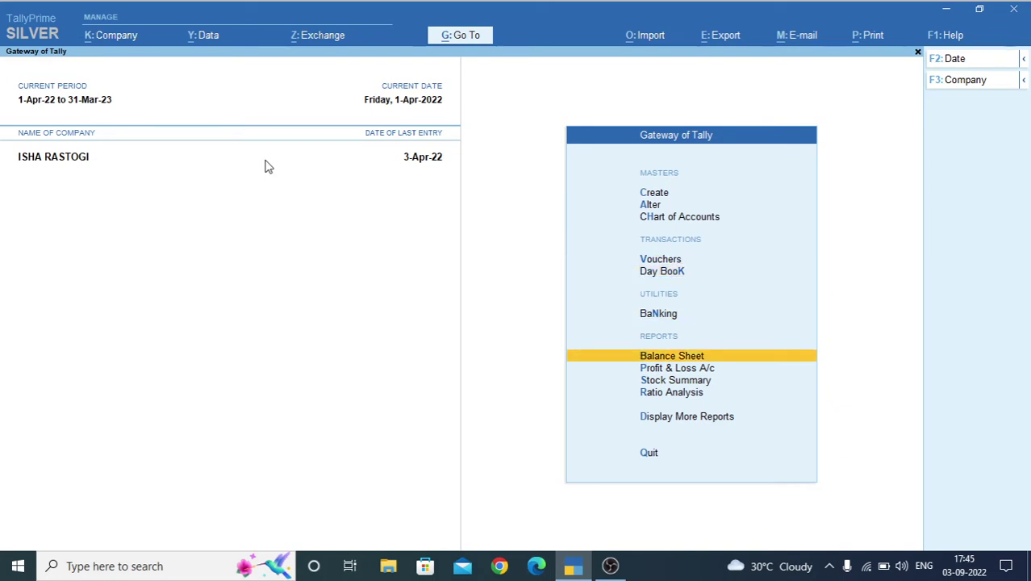
key("Up")
key("Up")
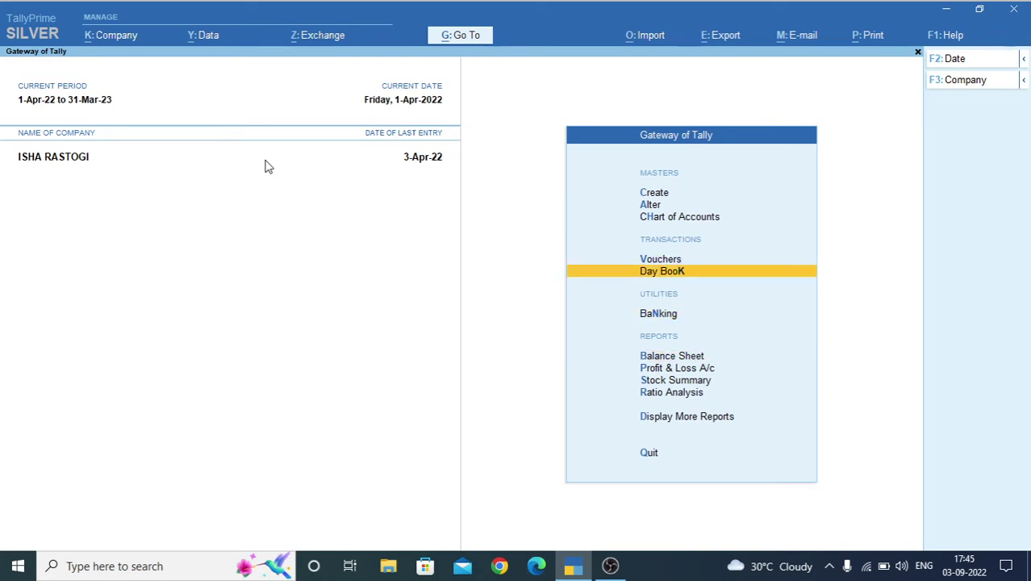
Open the Day Book report for 1-Apr-22.
key("d")
key("d")
key("Down")
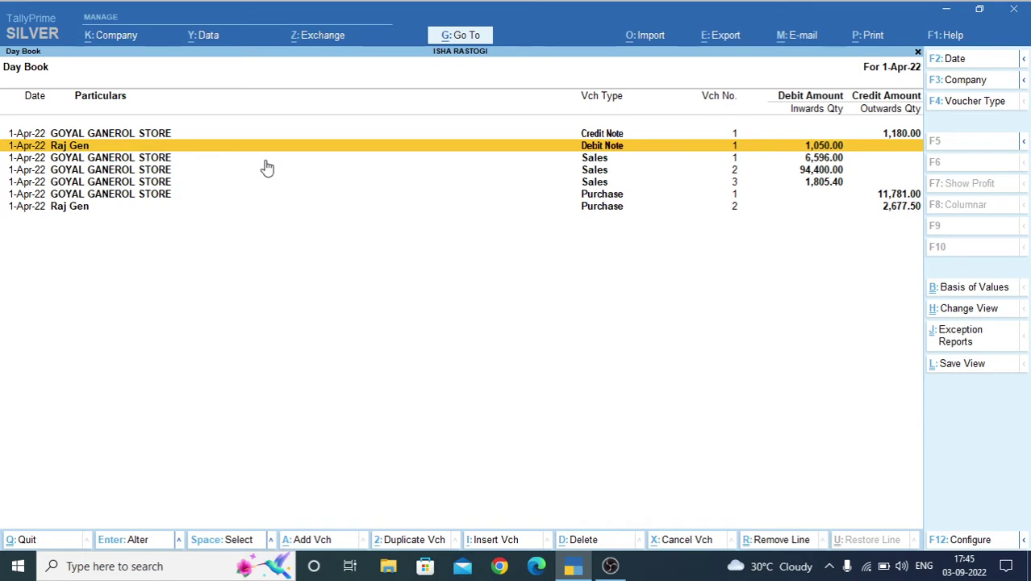
key("Up")
key("Down")
key("Up")
key("Down")
key("Up")
key("Down")
key("Up")
key("Down")
key("Up")
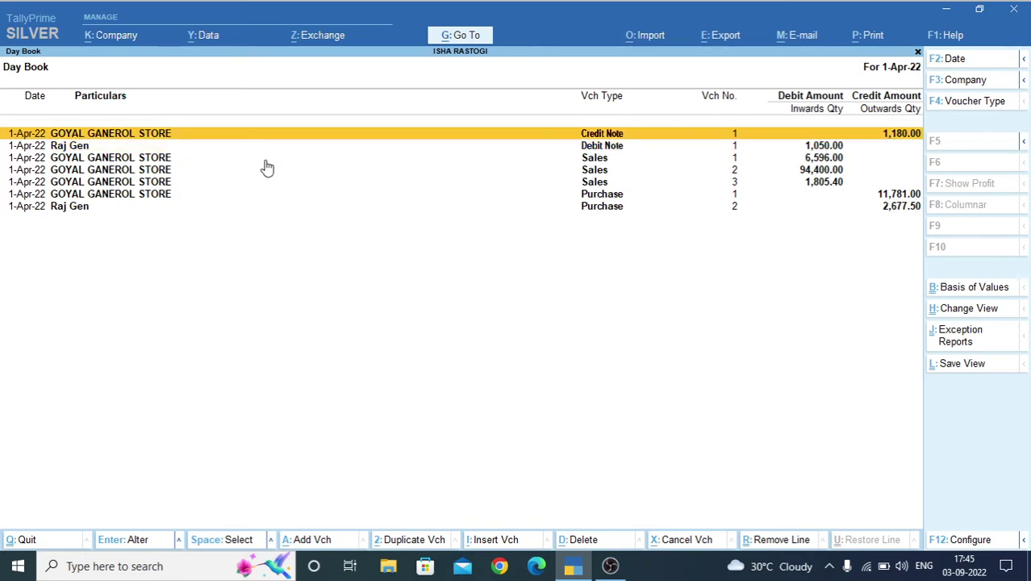
key("Down")
key("Up")
key("Down")
key("Up")
key("Down")
key("Up")
key("Down")
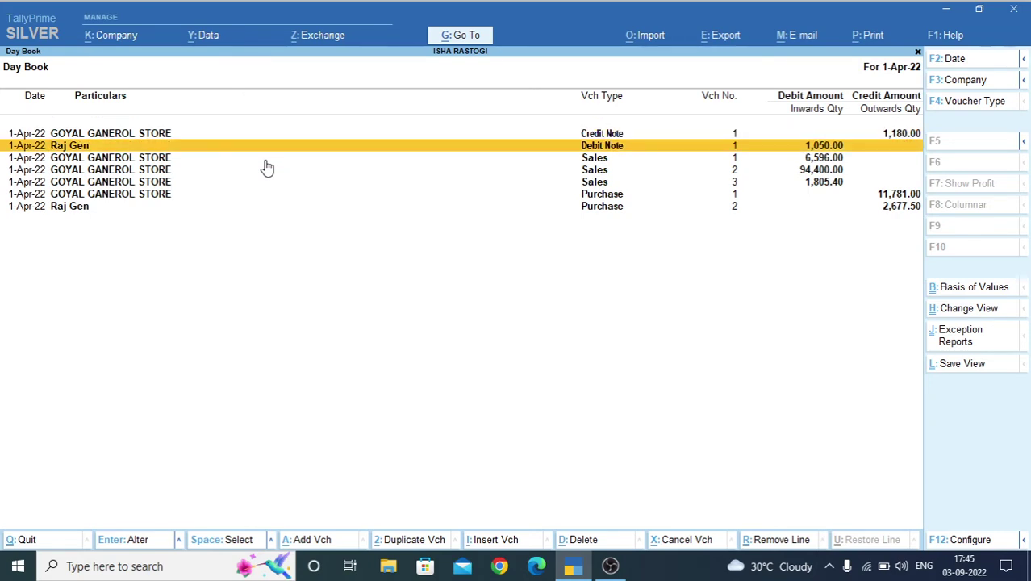
key("Up")
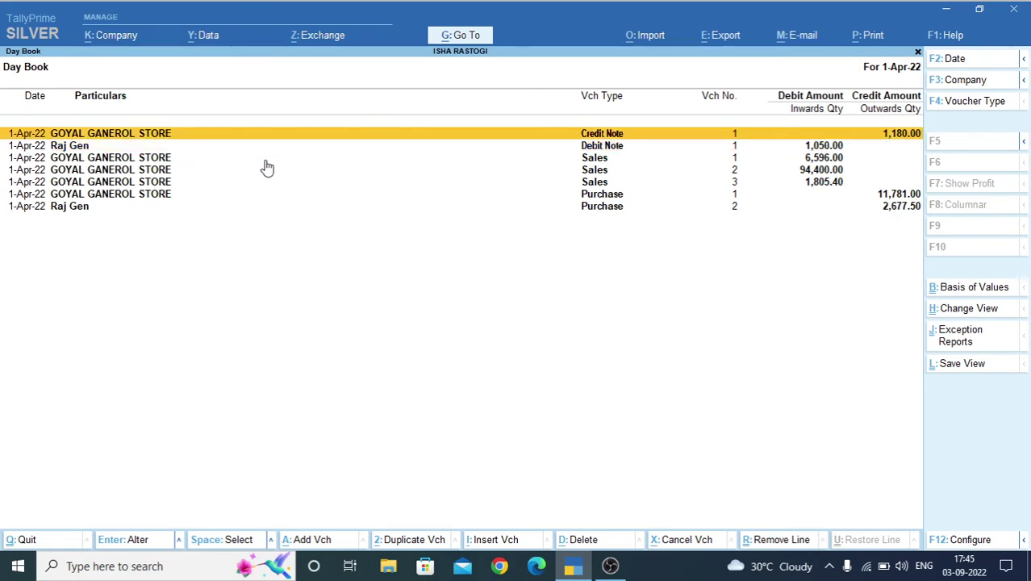
key("Down")
key("Up")
Remove the GOYAL GANEROL STORE credit note line from the Day Book view and restore it.
key("ctrl")
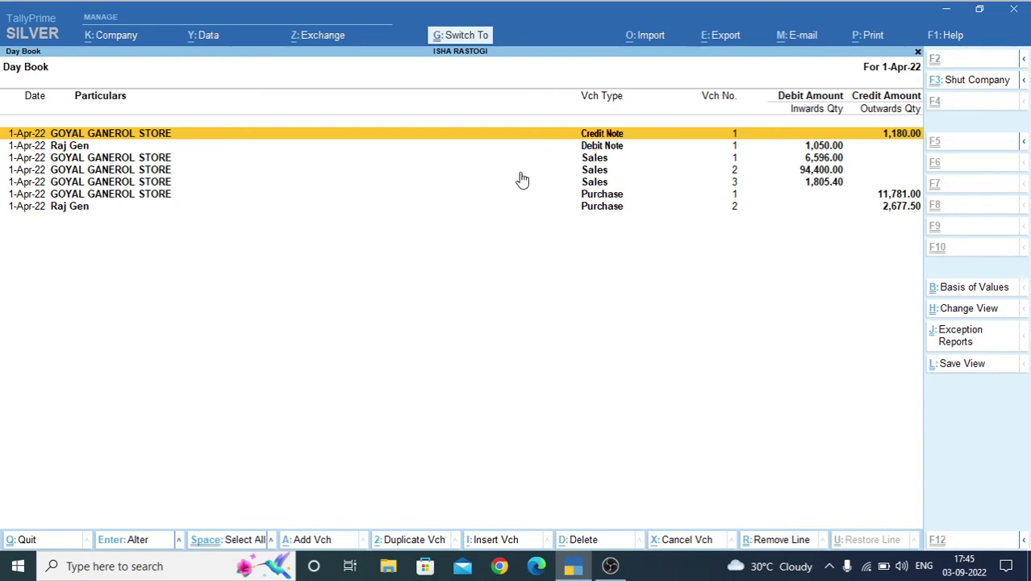
key("ctrl+r")
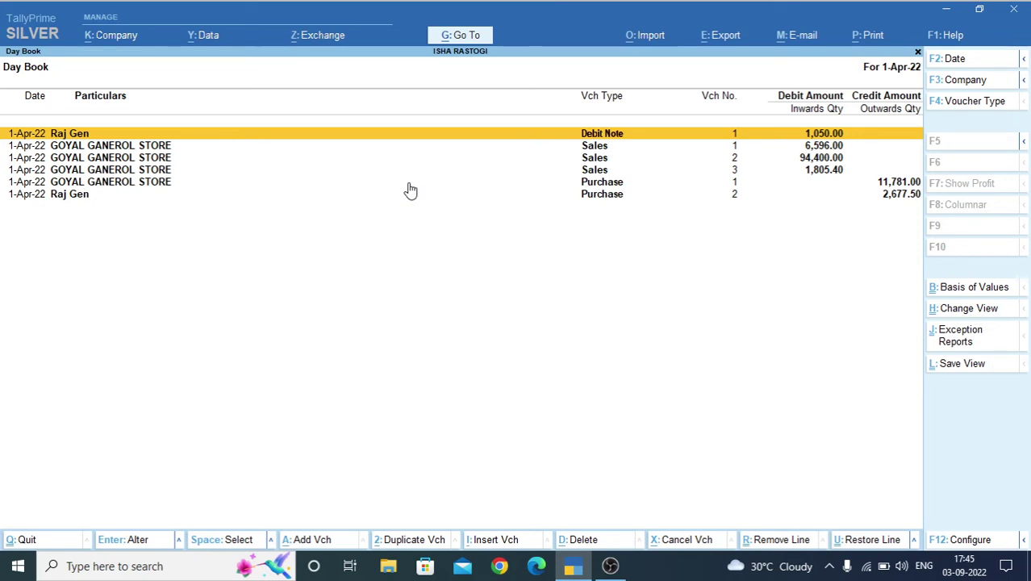
key("ctrl")
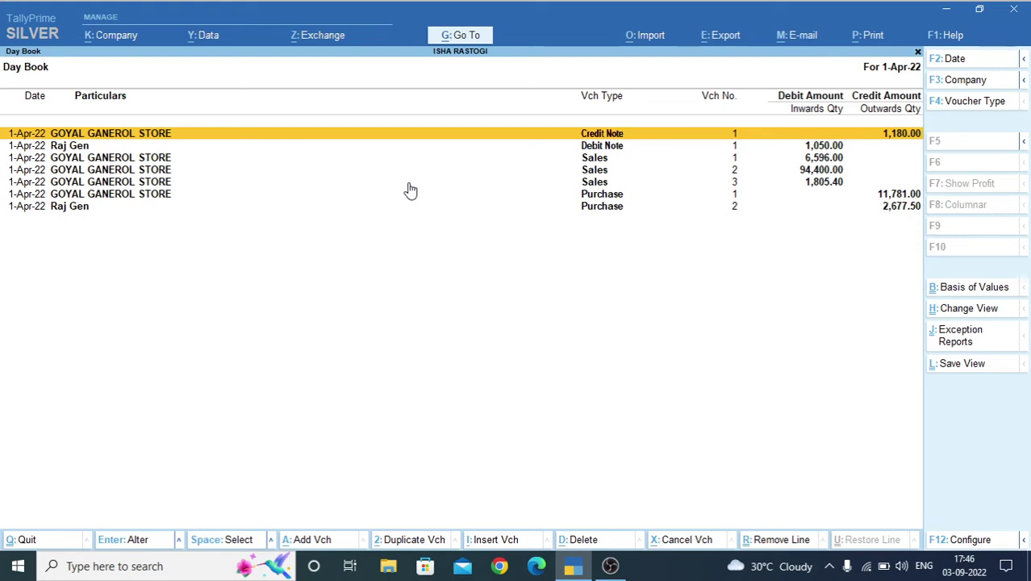
Request deletion of the GOYAL GANEROL STORE credit note, decline the confirmation, and leave the Day Book.
key("alt")
key("alt+d")
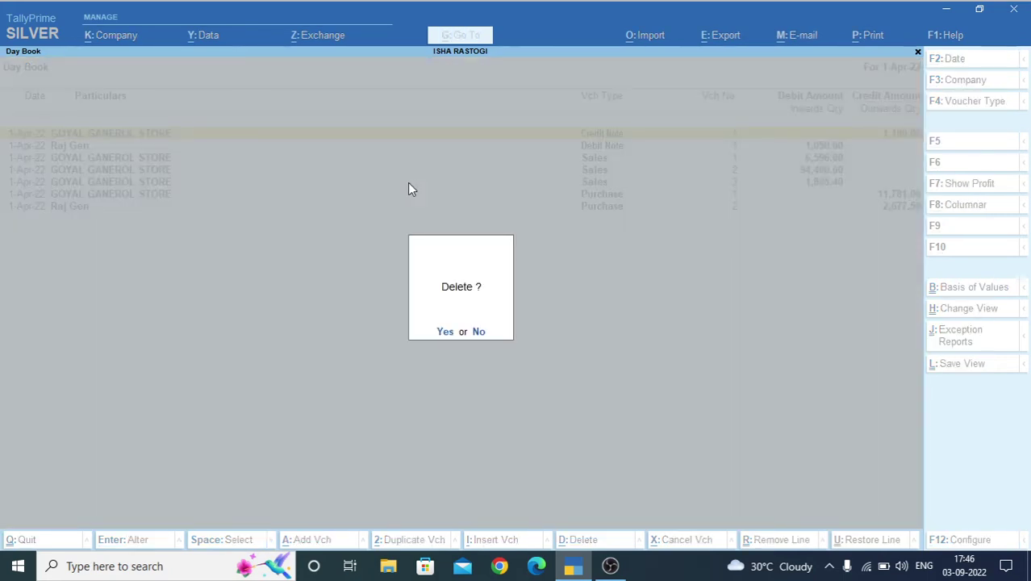
key("n")
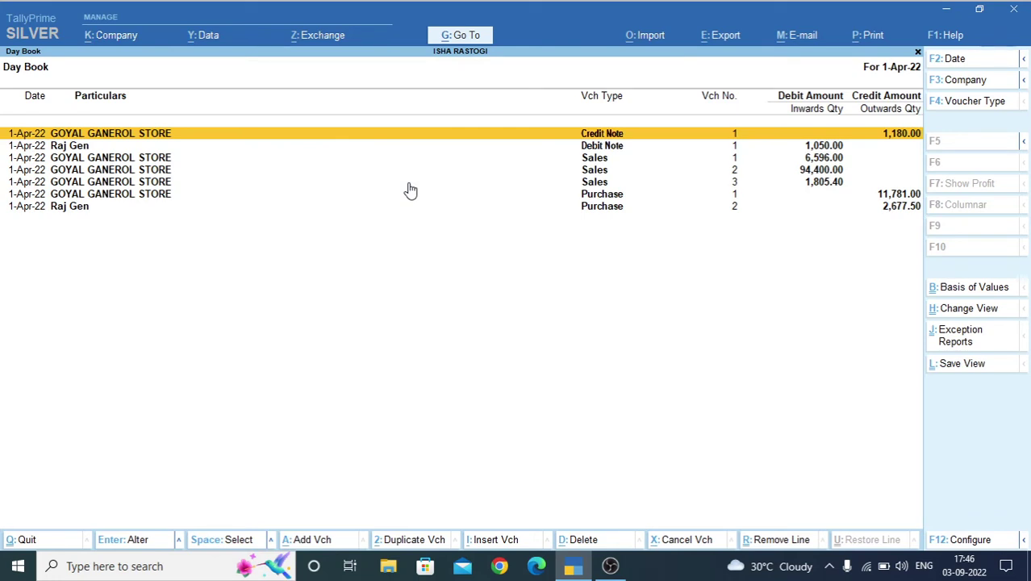
key("Escape")
key("Escape")
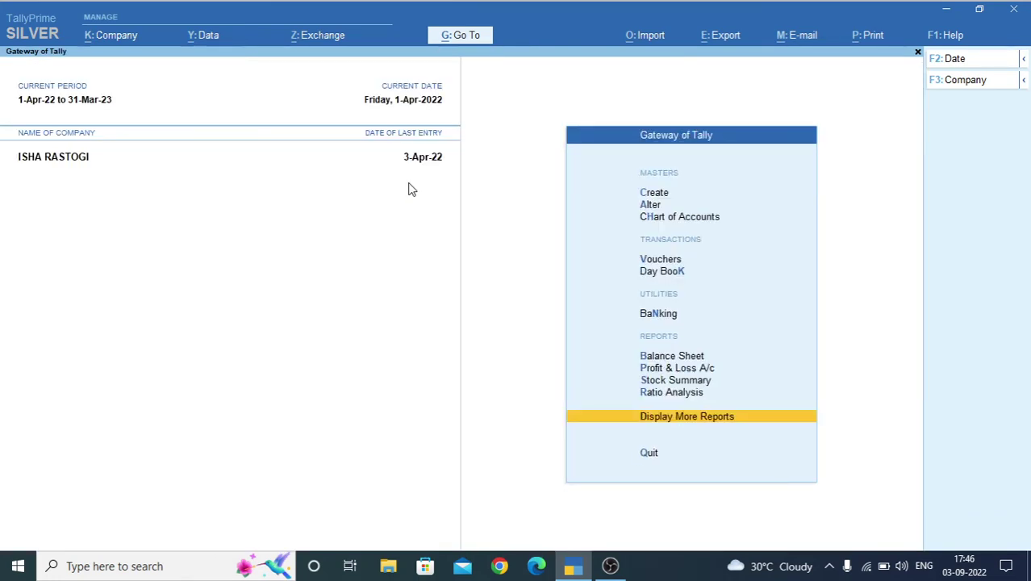
Open a new purchase voucher from the Gateway of Tally.
key("Up")
key("Up")
key("Up")
key("Up")
key("Up")
key("Up")
key("Up")
key("Return")
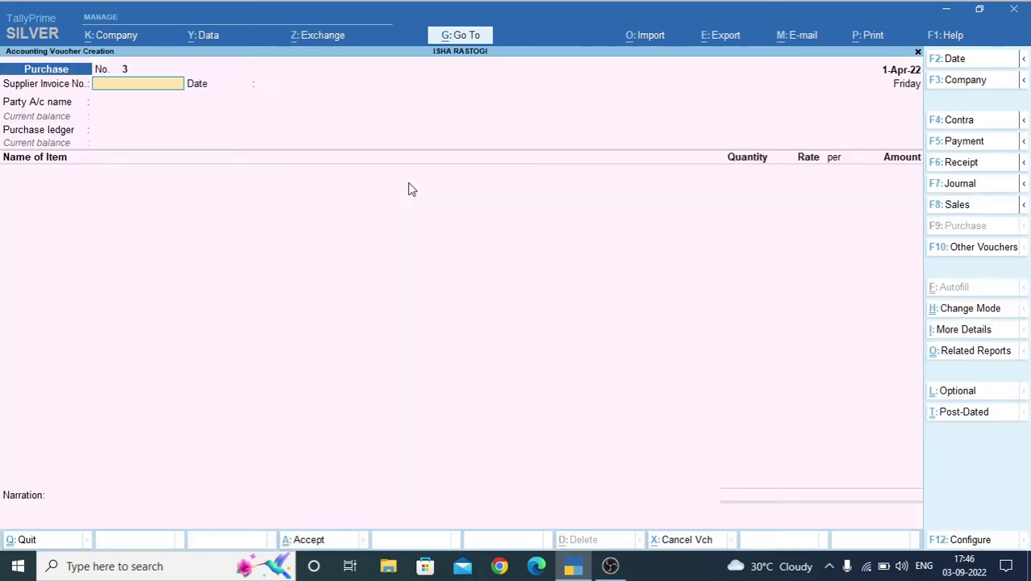
Set Cash as the party account with default receipt and party details, and choose Purchase as the purchase ledger.
key("Return")
key("Return")
key("Return")
key("Return")
key("Return")
key("Return")
key("Return")
key("Return")
key("Return")
key("Return")
key("Return")
key("Return")
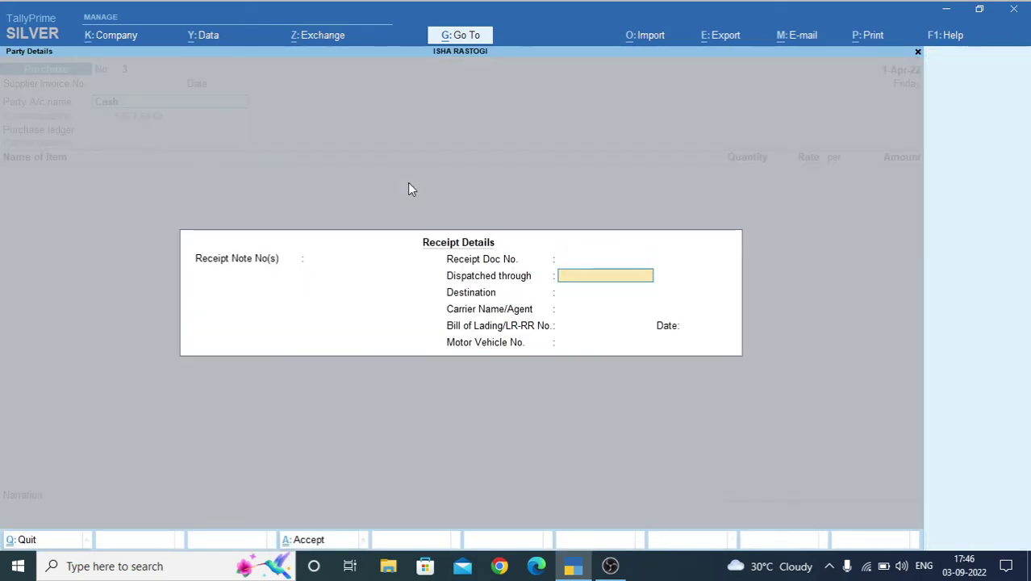
key("Return")
key("Return")
key("Return")
key("Return")
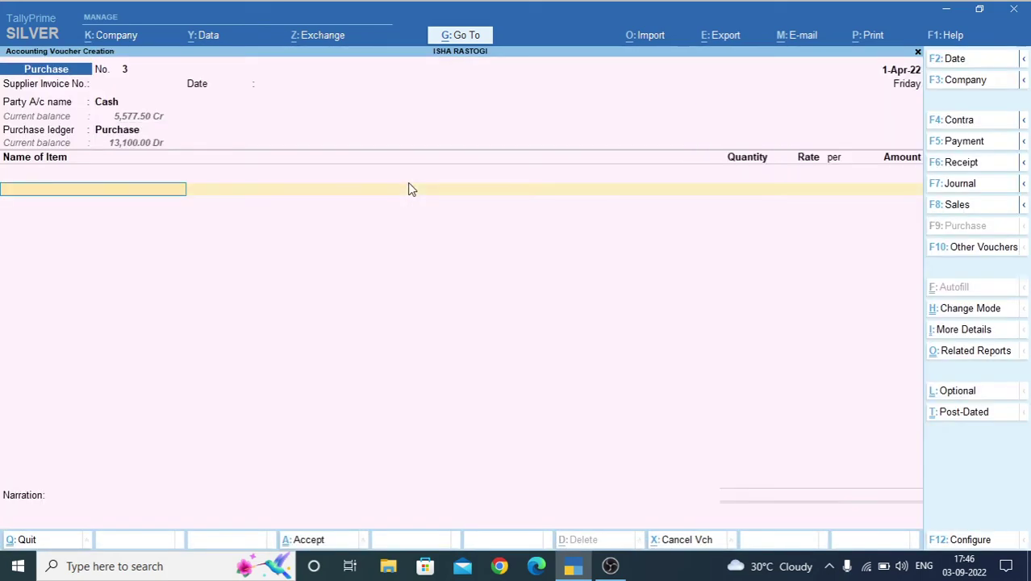
Add the stock item BADAM with a quantity of 5 KG at a rate of 200 per KG.
type("B")
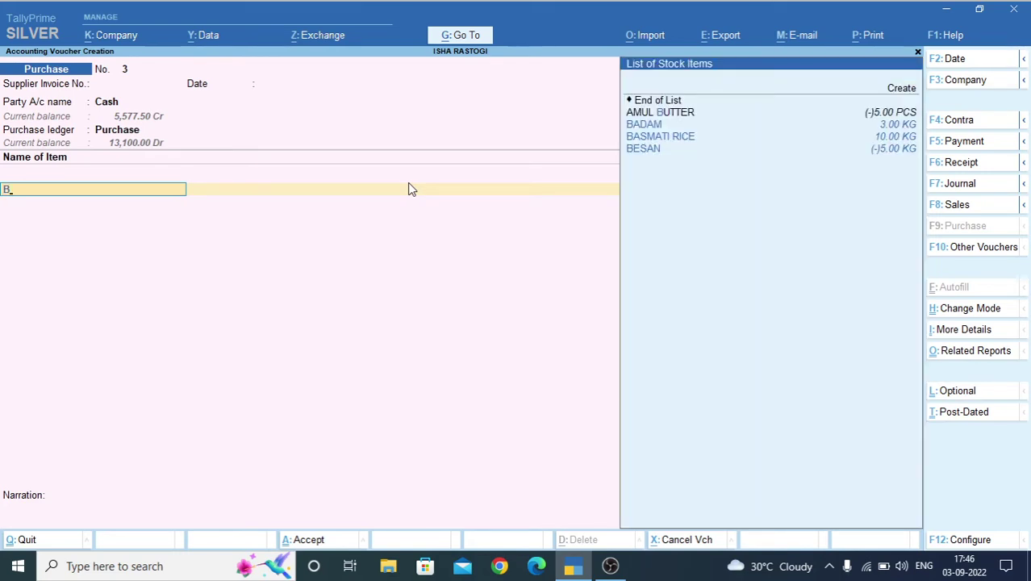
key("Return")
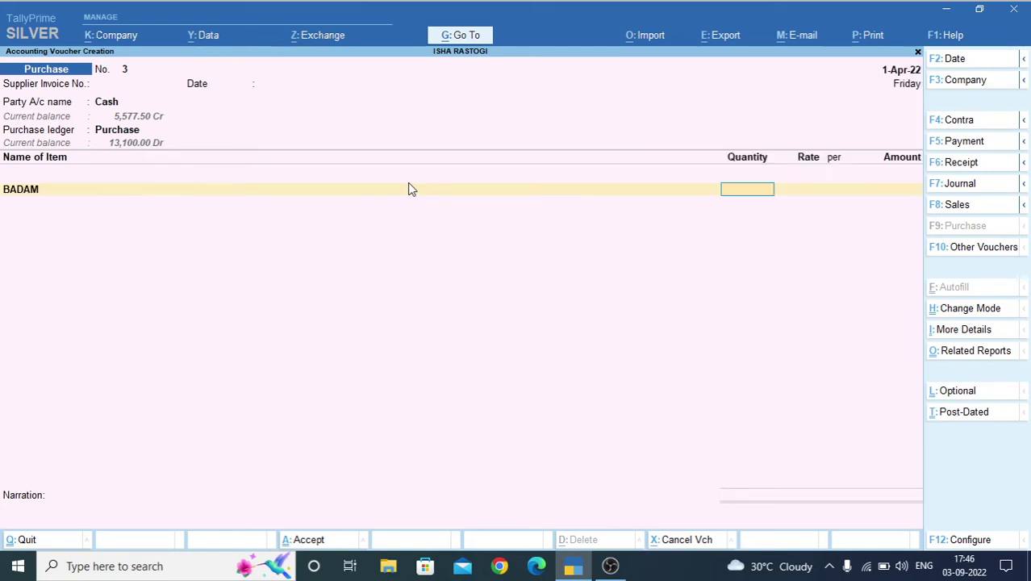
type("5")
key("Return")
type("200")
key("Return")
key("Return")
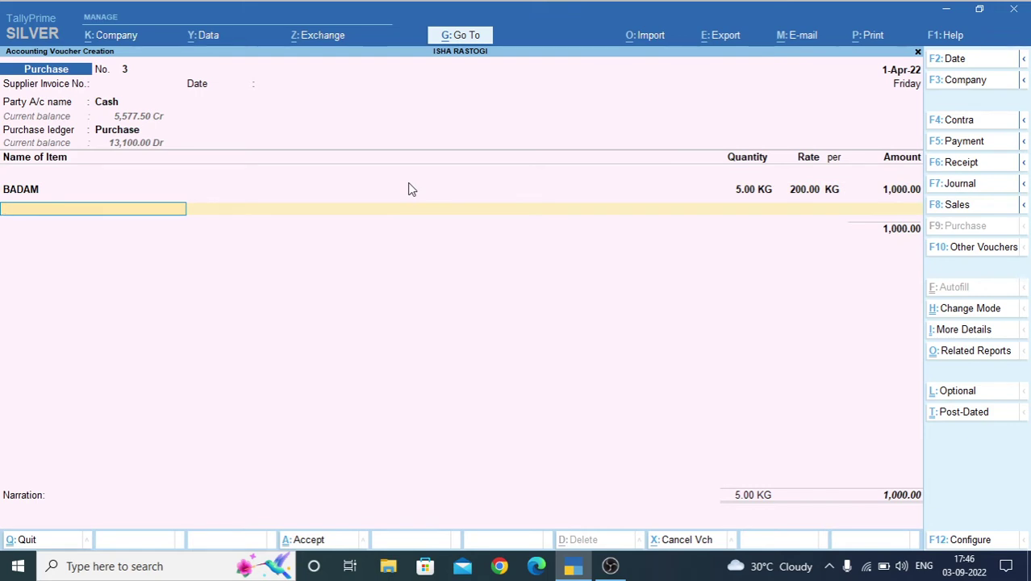
Cancel the purchase voucher being entered and confirm the cancellation.
key("ctrl")
key("ctrl+q")
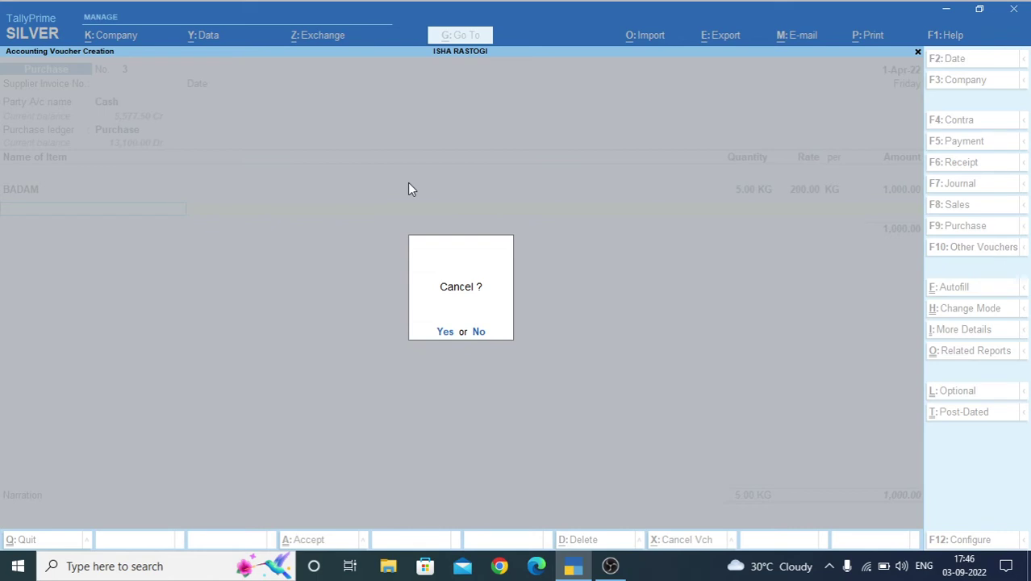
key("y")
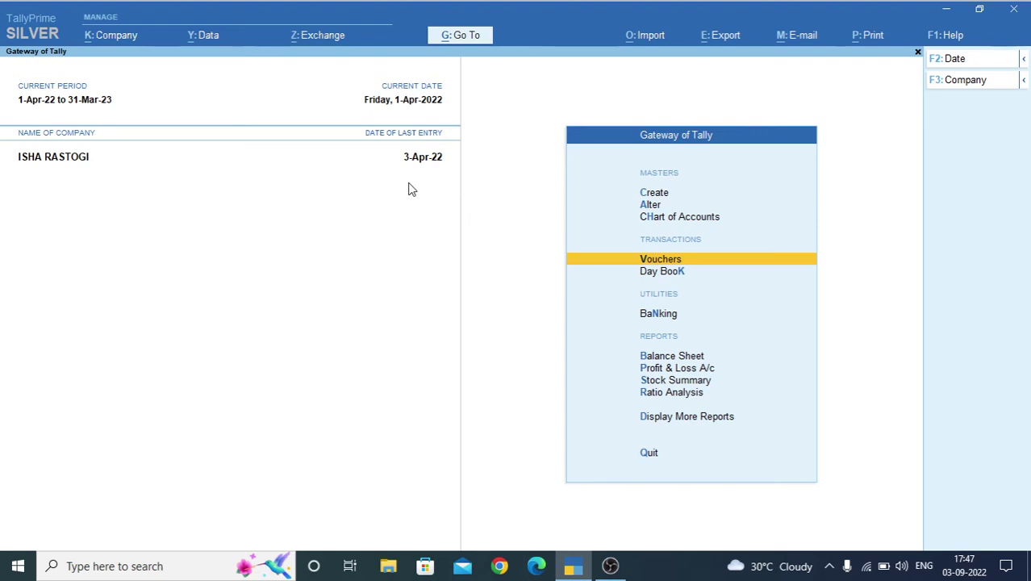
Open the Day Book from the additional reports and look through all its voucher entries down to the cancelled purchase.
key("Down")
key("d")
key("d")
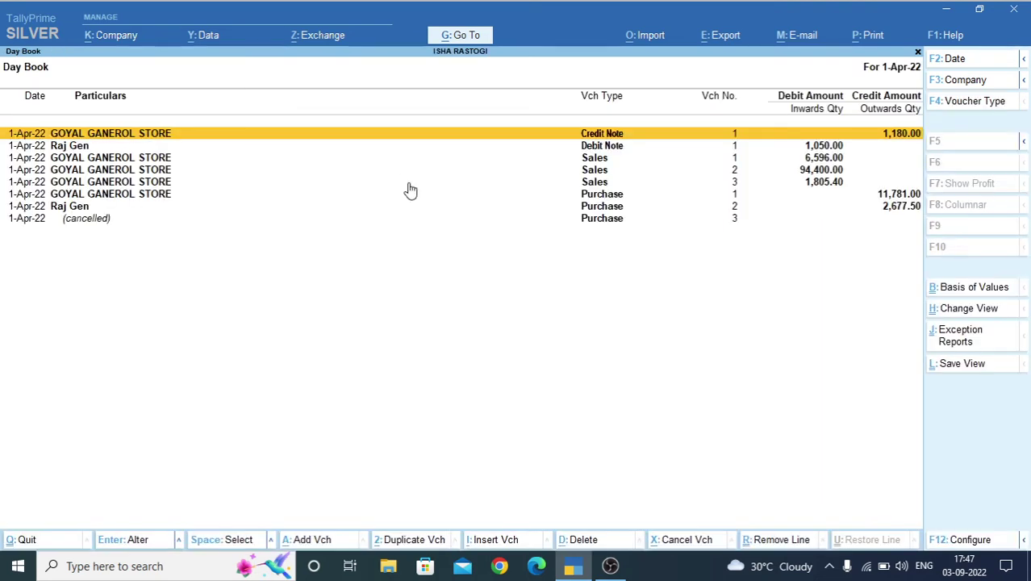
key("Down")
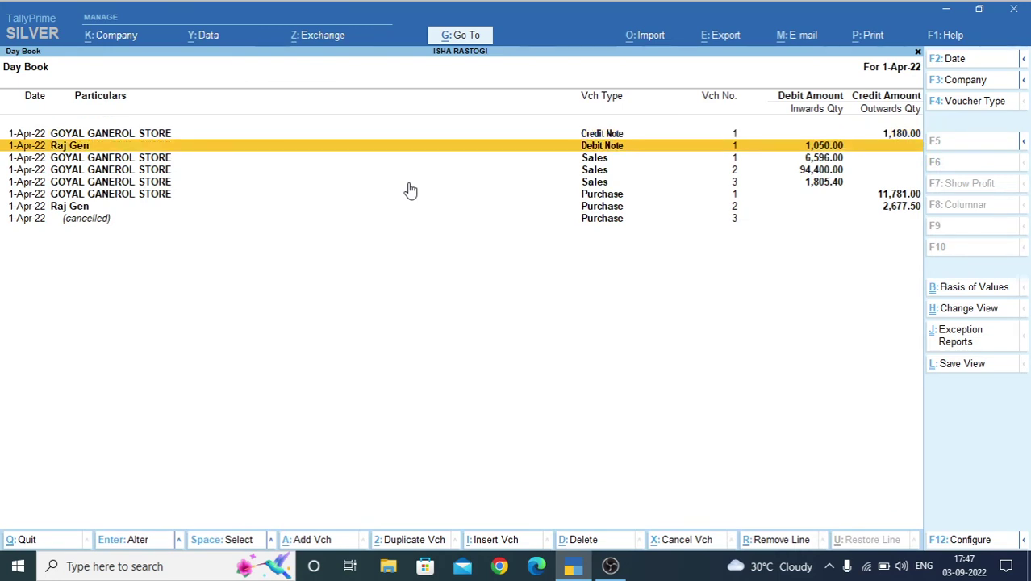
key("Down")
key("Down")
key("Down")
key("Down")
key("Down")
key("Down")
key("Up")
key("Up")
key("Up")
key("Up")
key("Up")
key("Up")
key("Up")
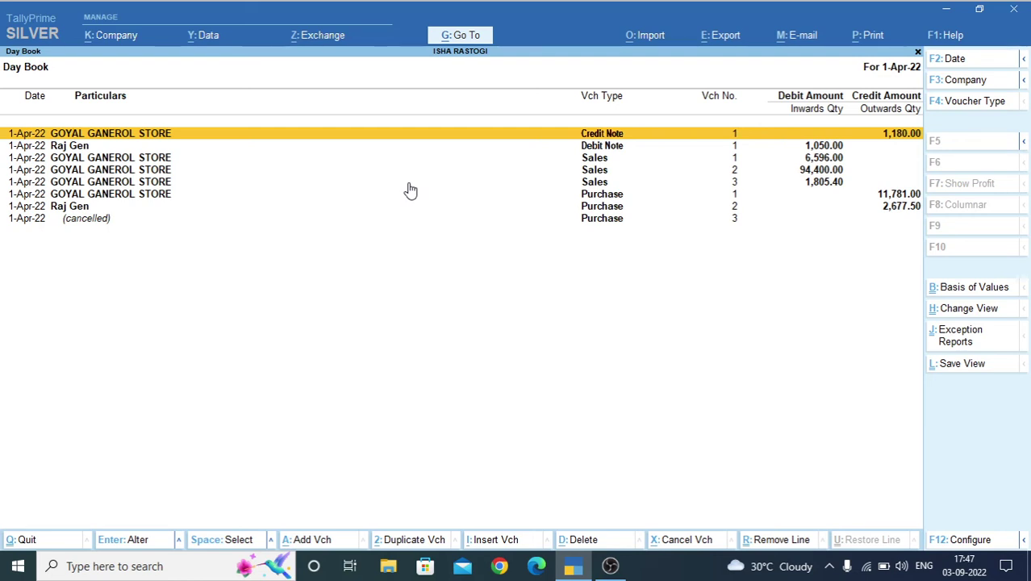
Duplicate the GOYAL GANEROL STORE credit note from the Day Book, keeping its party, item and tax details, and save the copy.
key("Down")
key("Up")
key("Down")
key("Up")
key("alt")
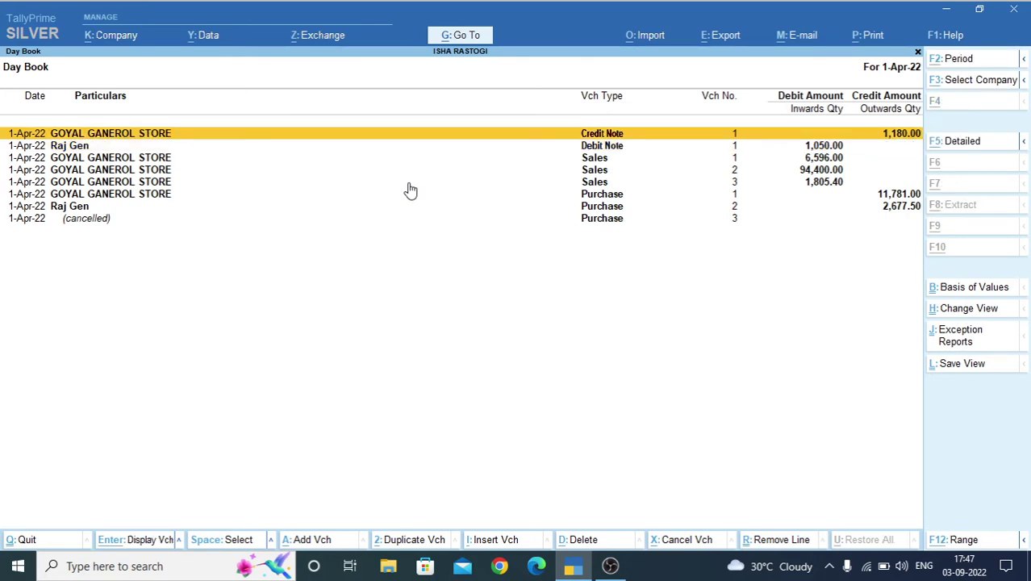
key("alt+2")
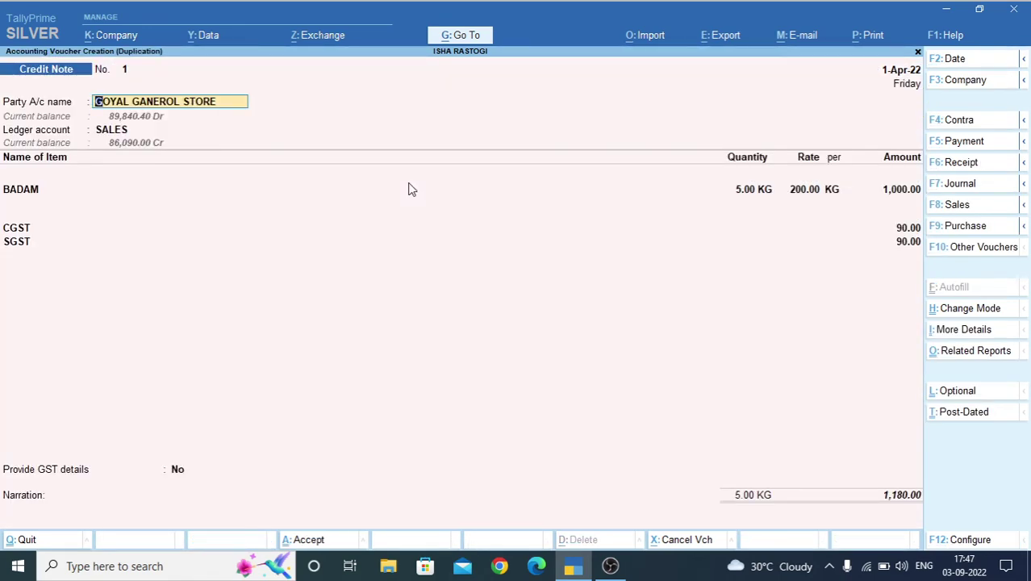
key("Return")
key("Return")
key("Return")
key("Return")
key("Return")
key("Return")
key("Return")
key("Return")
key("Return")
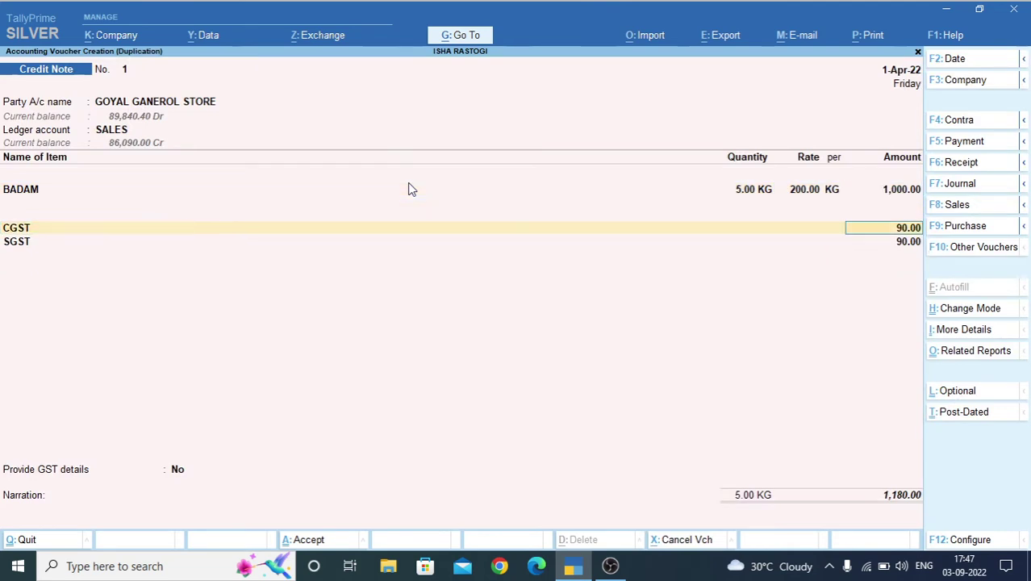
key("Return")
key("Return")
key("Return")
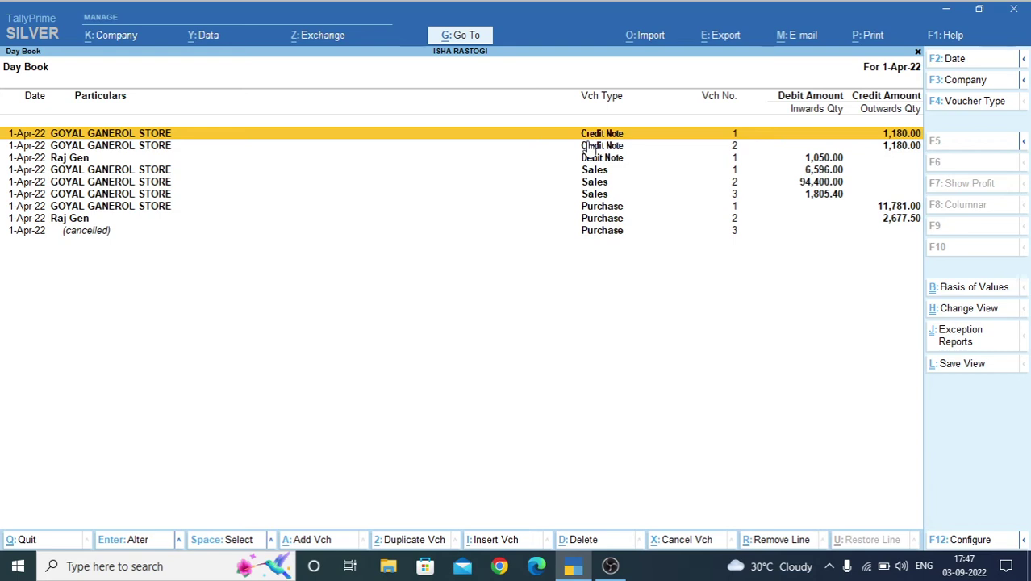
Open the duplicated GOYAL GANEROL STORE credit note, voucher number 2, from the Day Book for alteration.
key("Down")
key("Down")
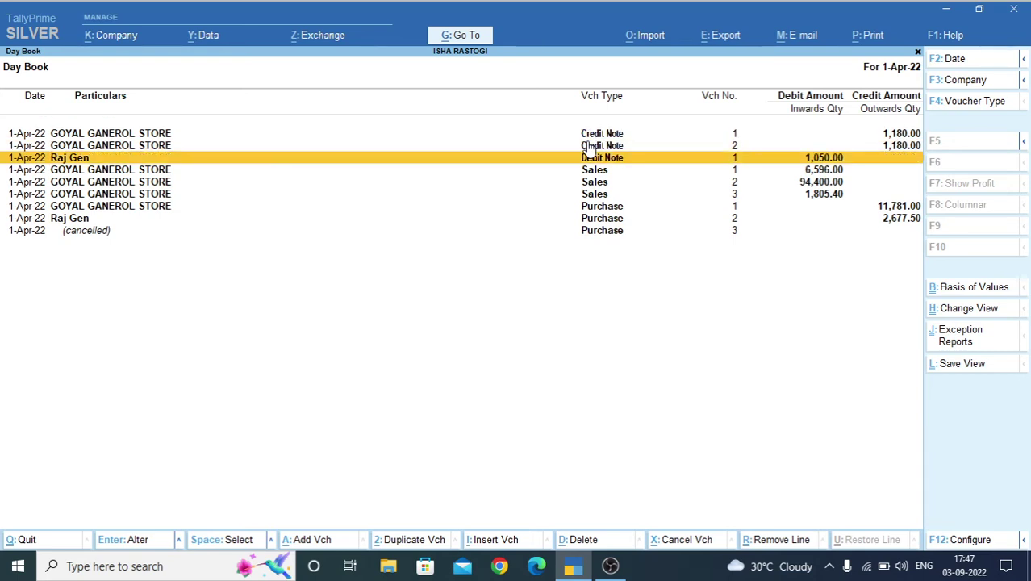
key("Up")
key("Up")
key("Down")
key("Return")
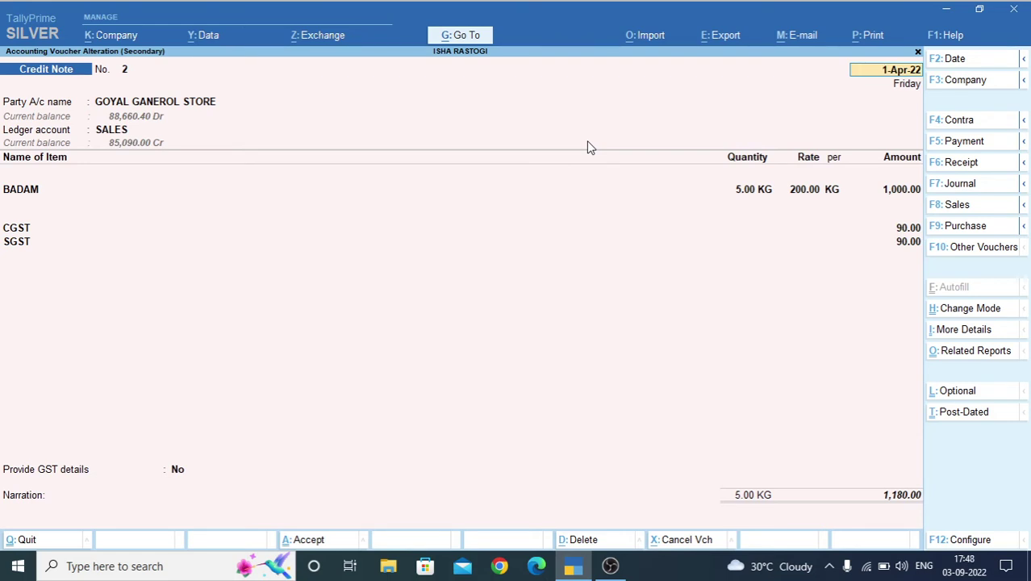
Jump to the credit note's narration field and back to its date field, and quit the voucher without saving.
key("ctrl")
key("ctrl+a")
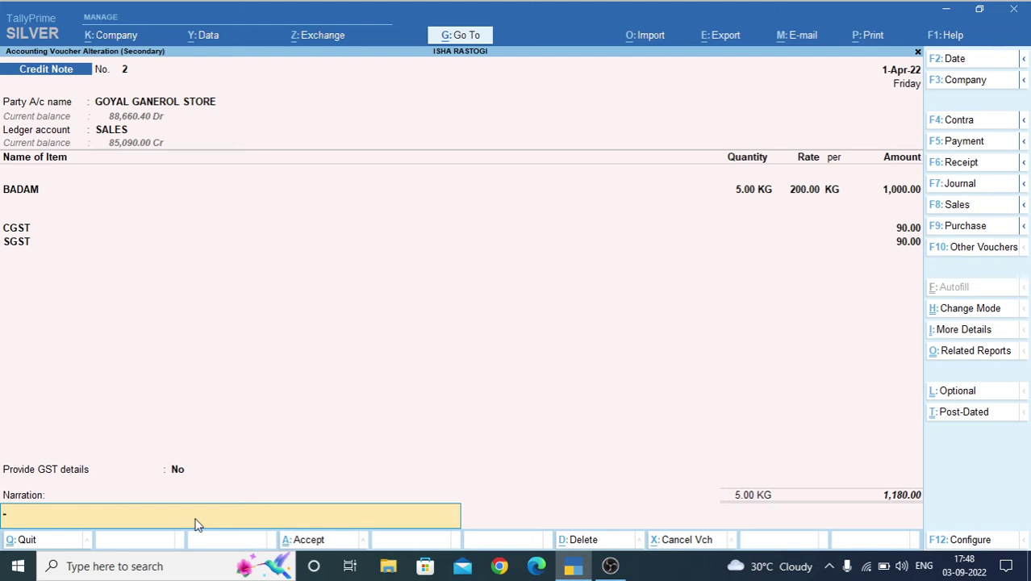
key("ctrl+F2")
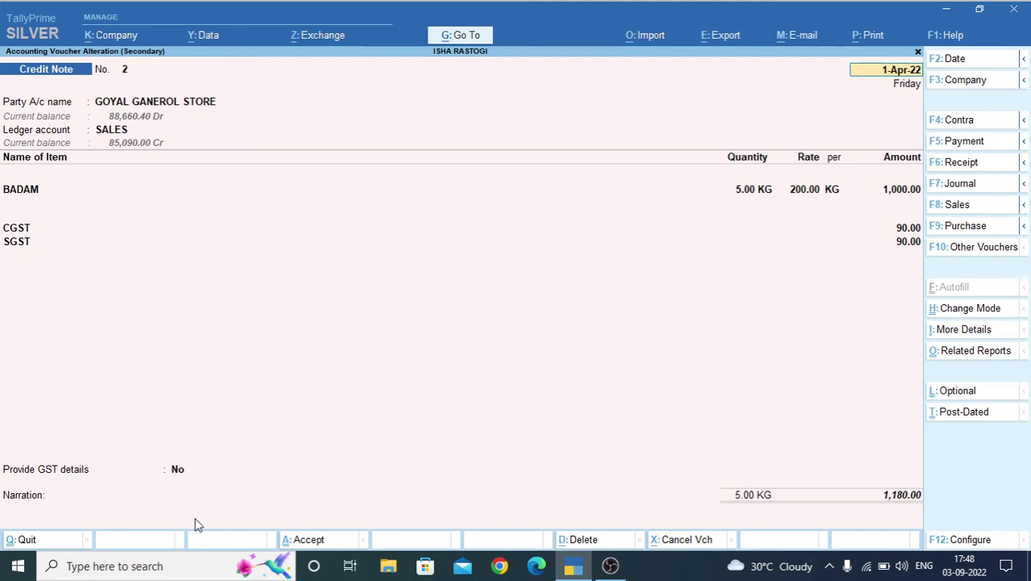
key("BackSpace")
key("Escape")
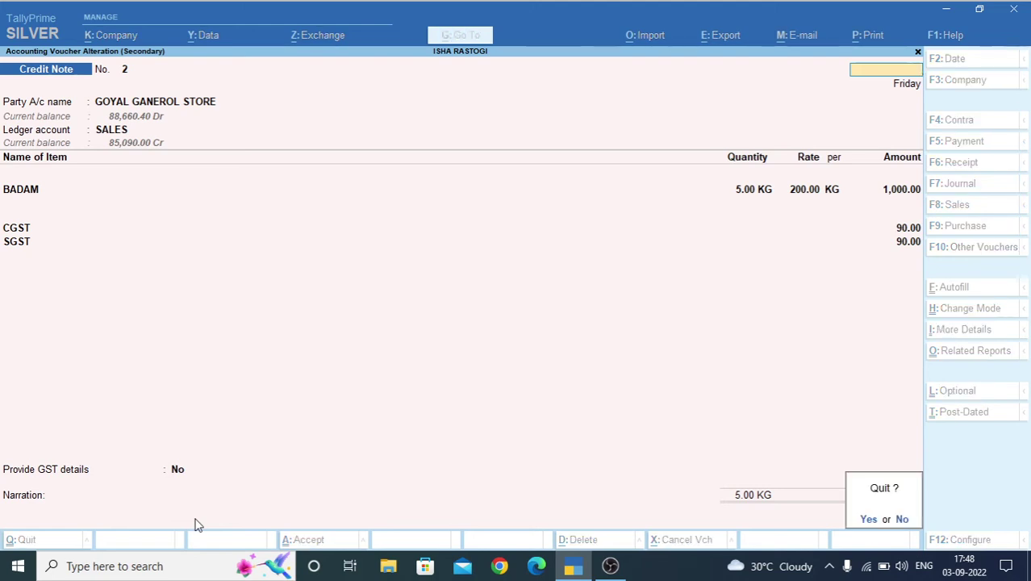
key("y")
key("Down")
key("Down")
key("Down")
key("Down")
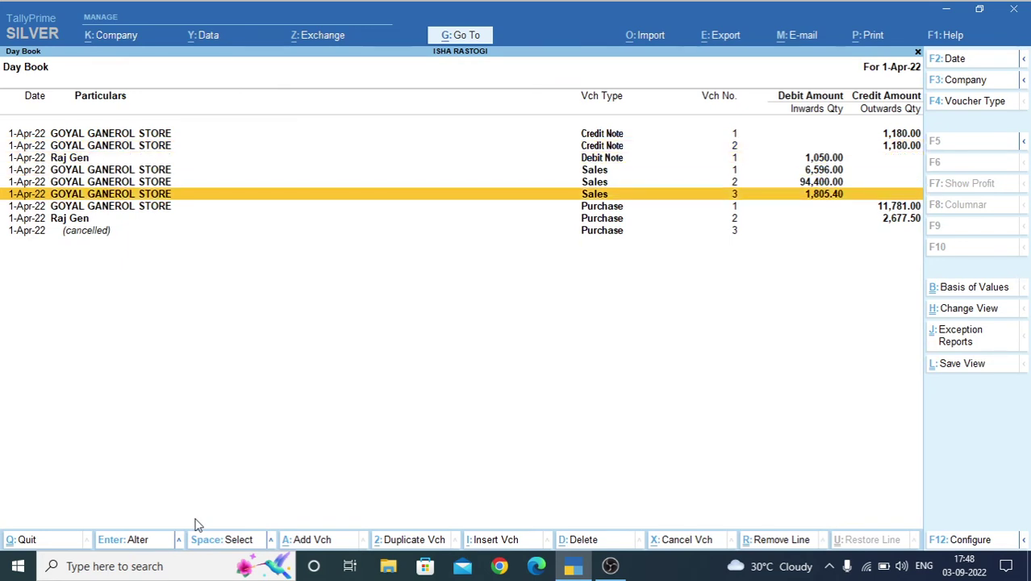
key("Up")
key("Up")
key("Up")
key("Up")
key("Up")
key("Down")
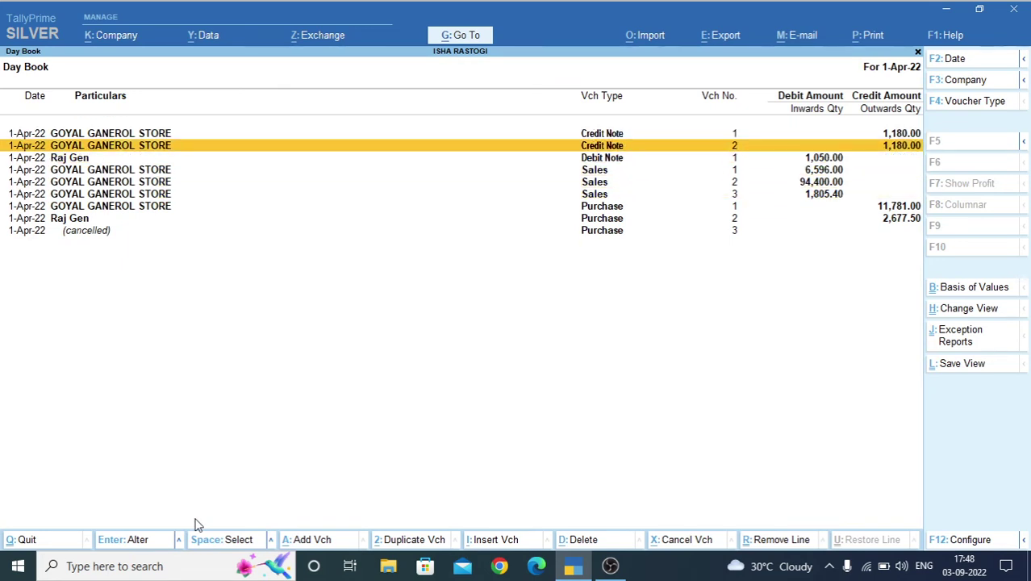
key("Up")
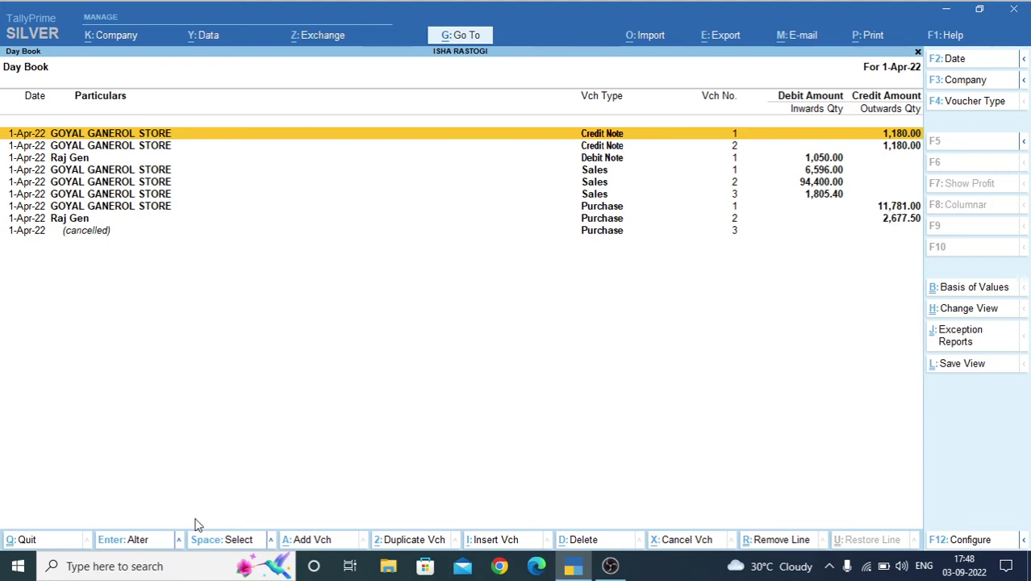
Open the calculator over the Day Book and return to the report.
key("ctrl")
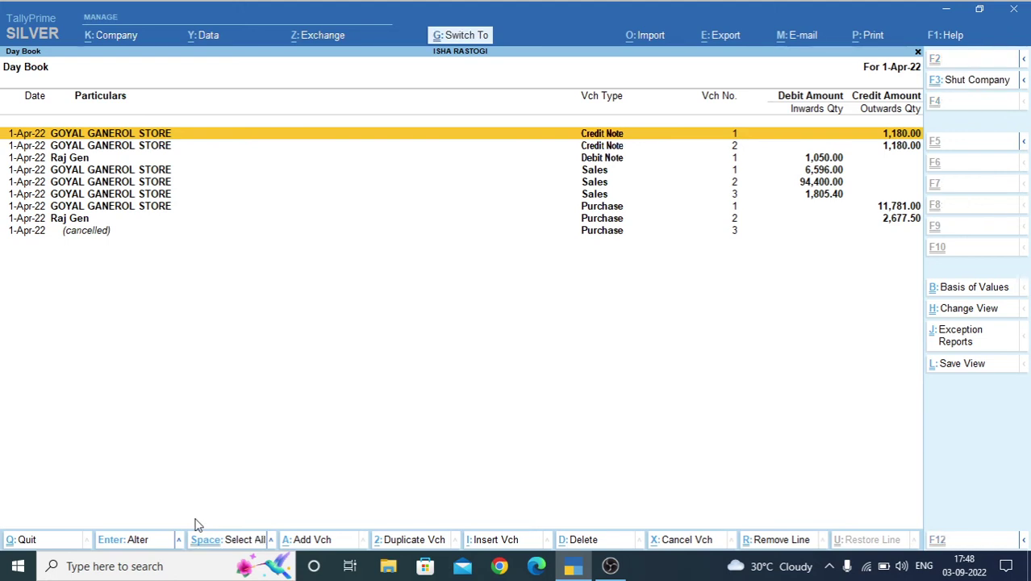
key("ctrl+n")
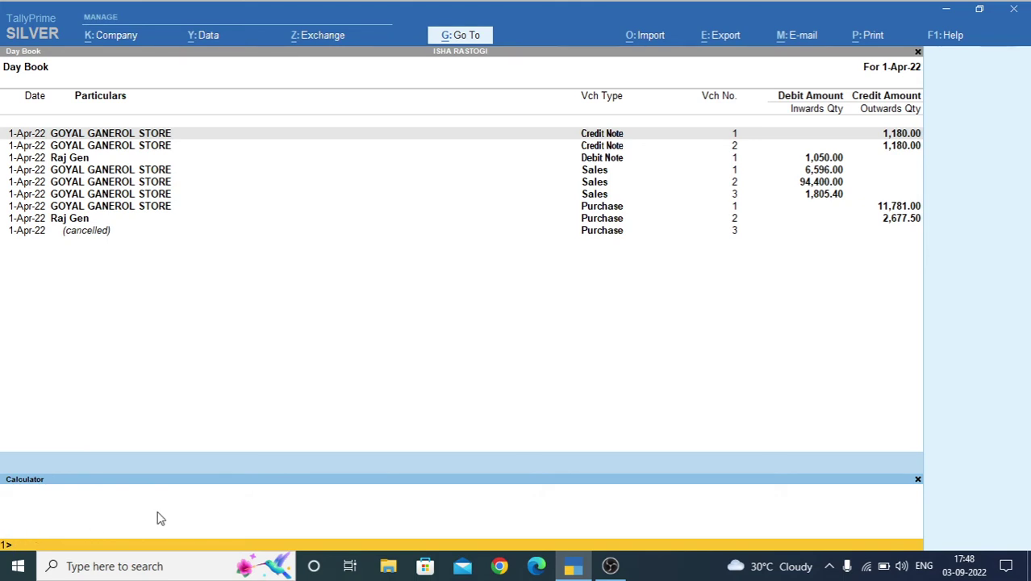
key("ctrl+m")
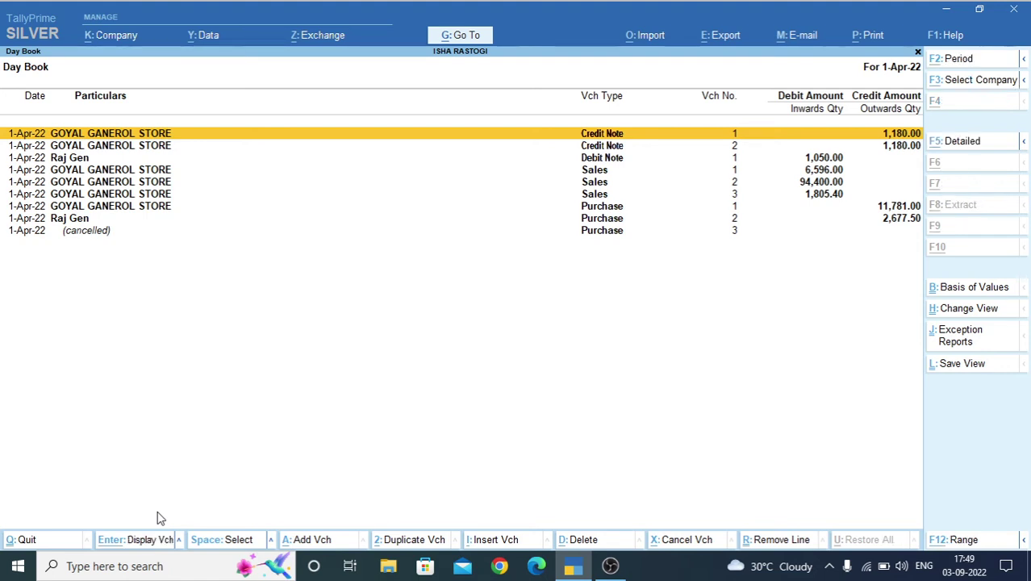
Start adding a new credit note from the Day Book and leave the voucher empty.
key("alt+a")
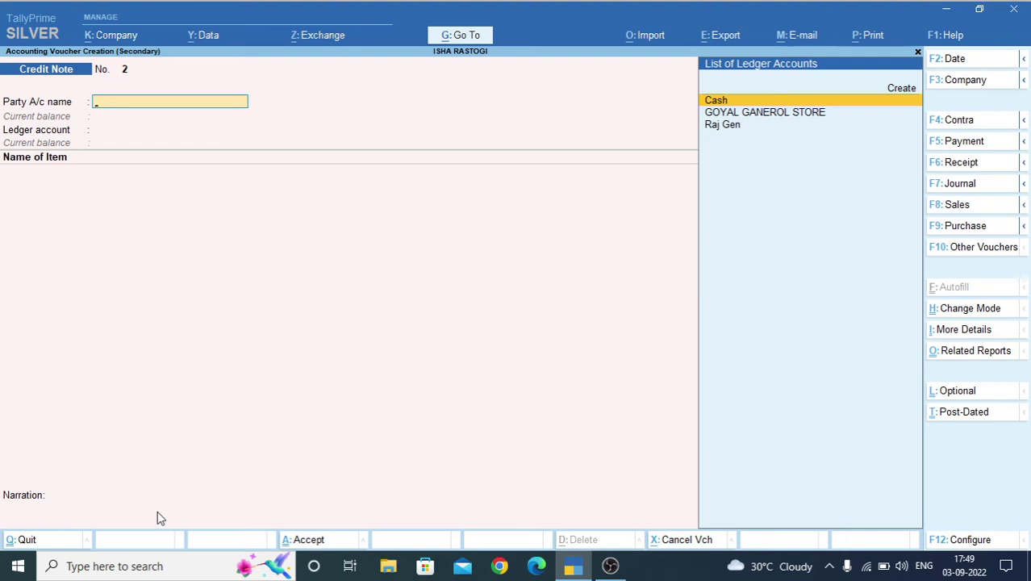
key("Escape")
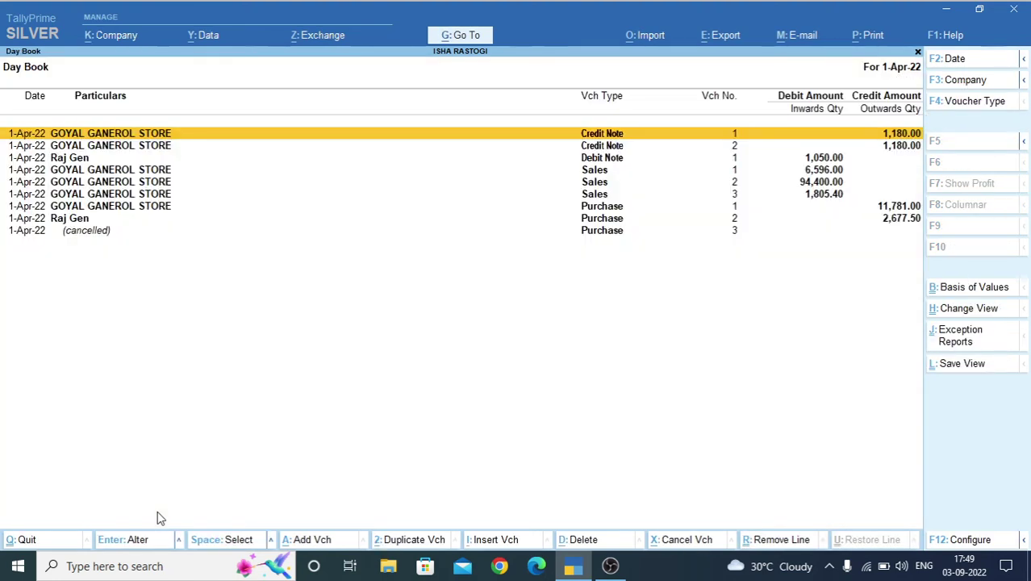
key("Down")
key("Down")
key("Down")
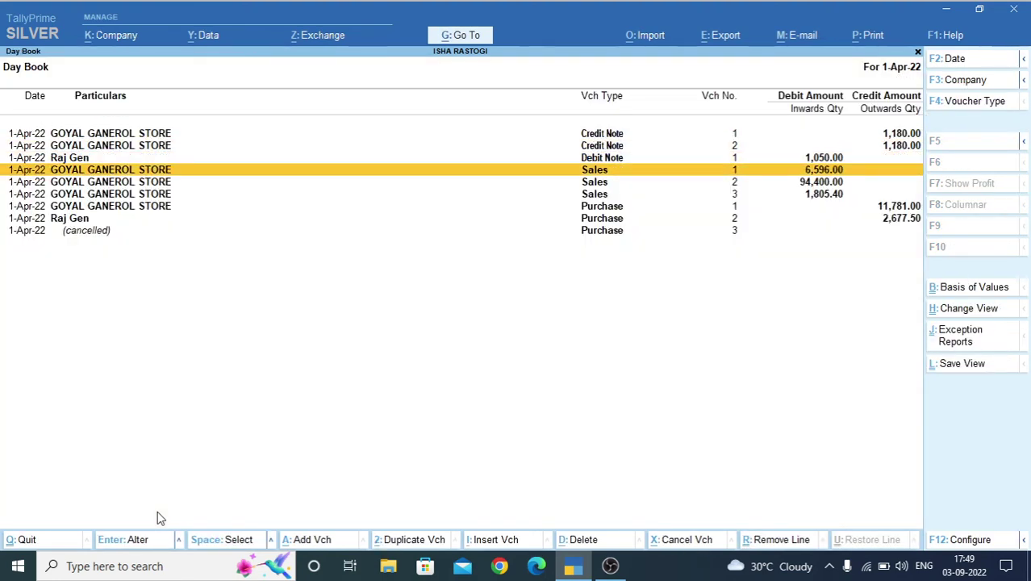
key("Up")
key("Down")
key("Up")
key("Down")
key("Down")
key("Up")
key("Down")
key("Up")
key("Down")
key("Up")
key("Down")
key("Up")
key("Down")
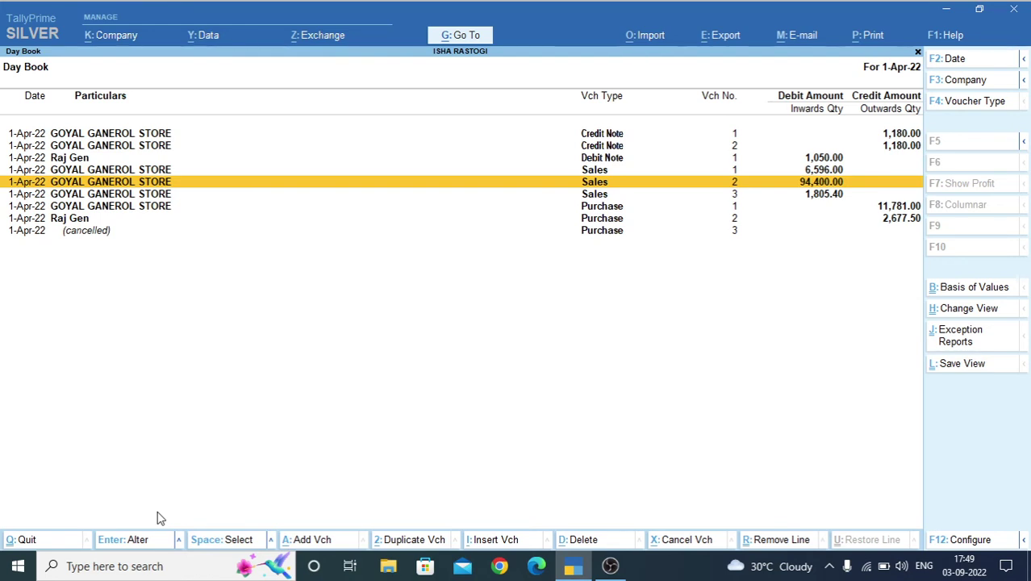
key("Up")
key("Up")
key("Up")
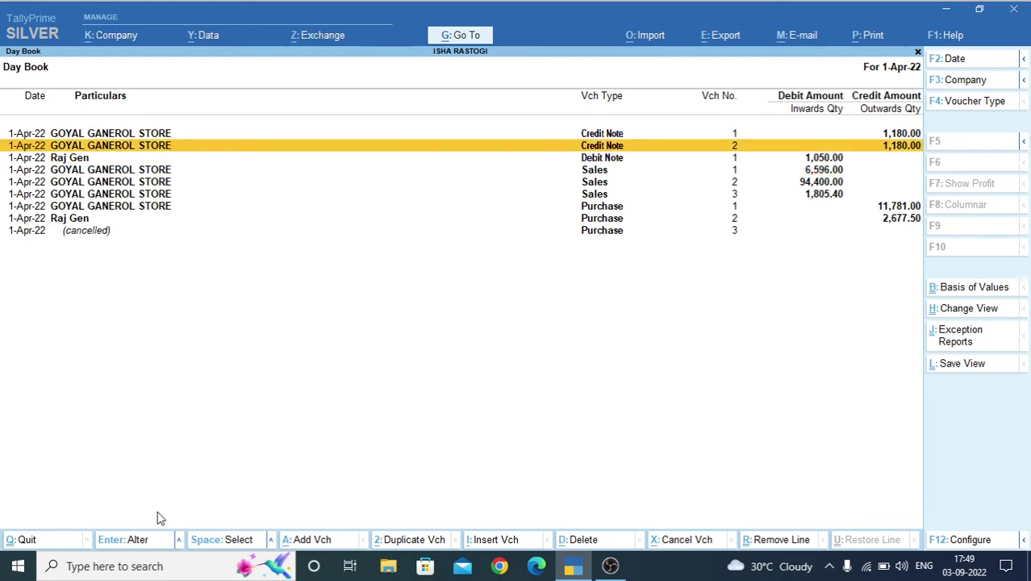
key("Up")
Leave the Day Book and display the ledger vouchers of GOYAL GANEROL STORE from the account books.
key("Escape")
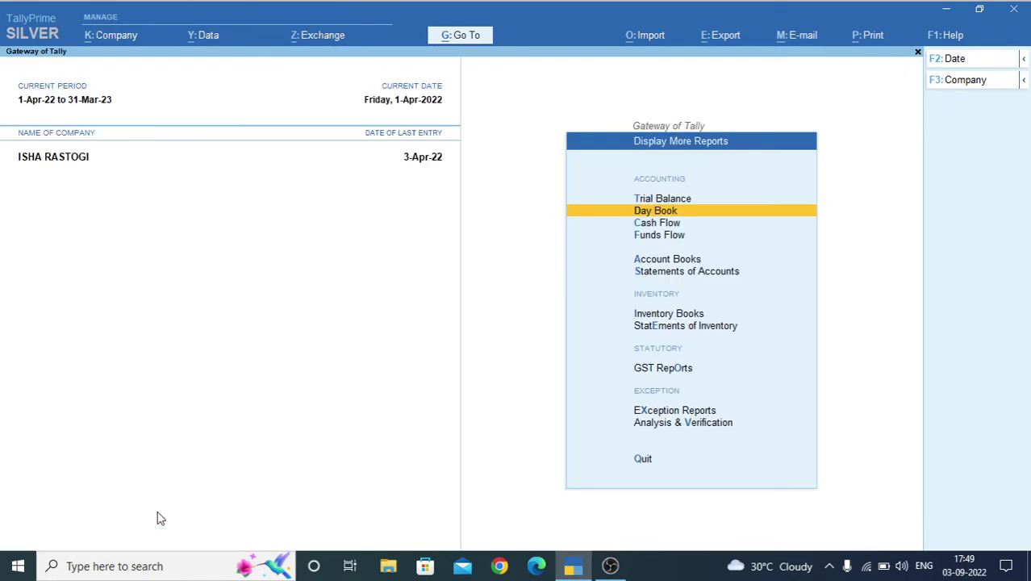
key("Escape")
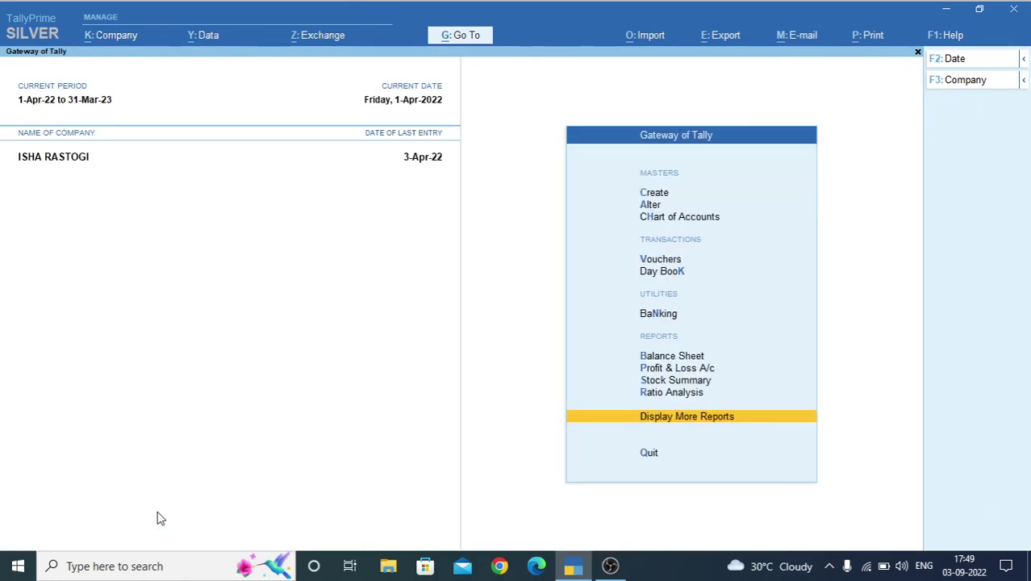
key("Return")
key("a")
key("l")
key("Down")
key("Down")
key("Down")
key("Down")
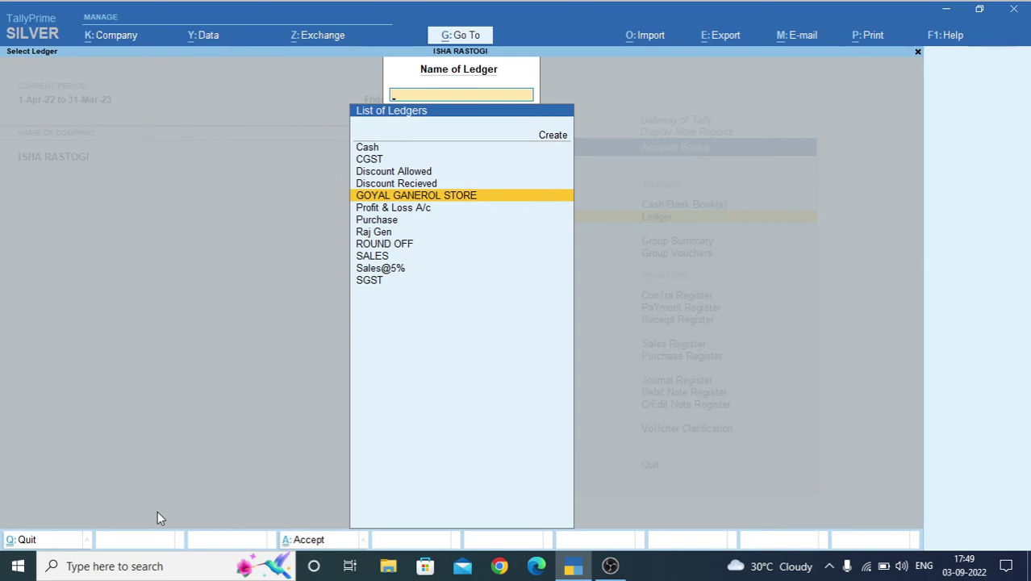
key("Return")
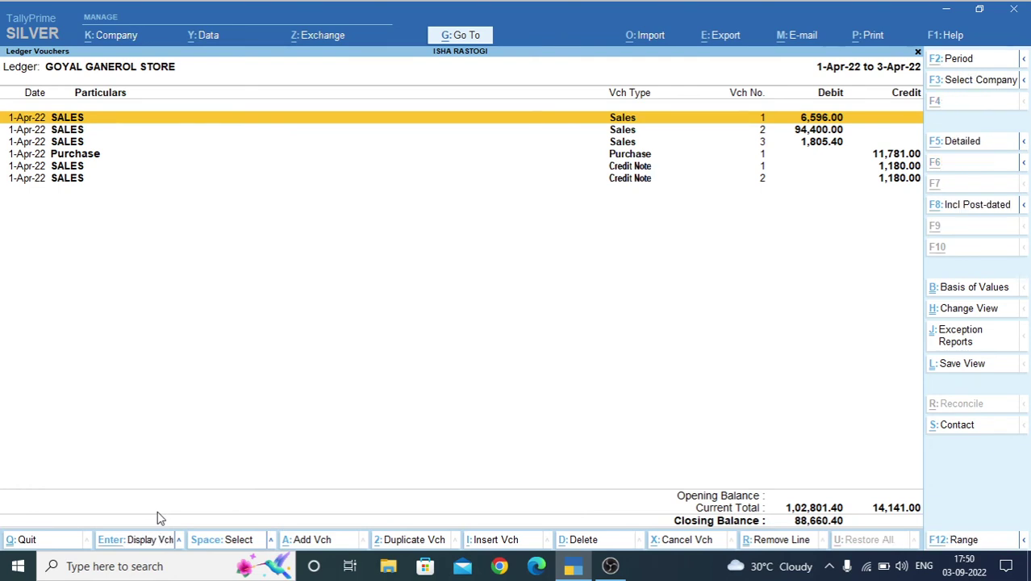
Request deletion of the first sales voucher in the ledger, decline the confirmation, and leave the account books.
key("alt+d")
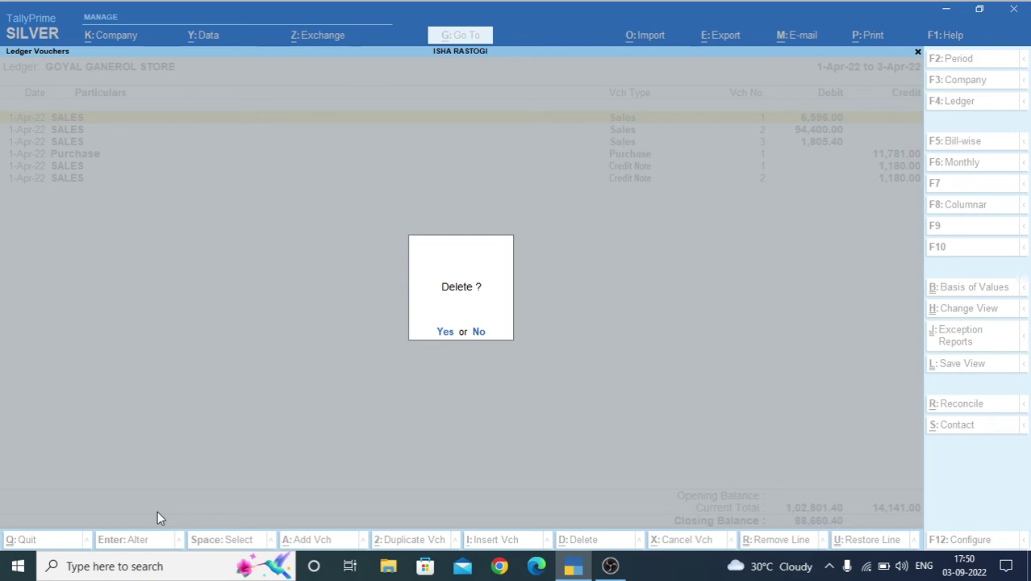
key("n")
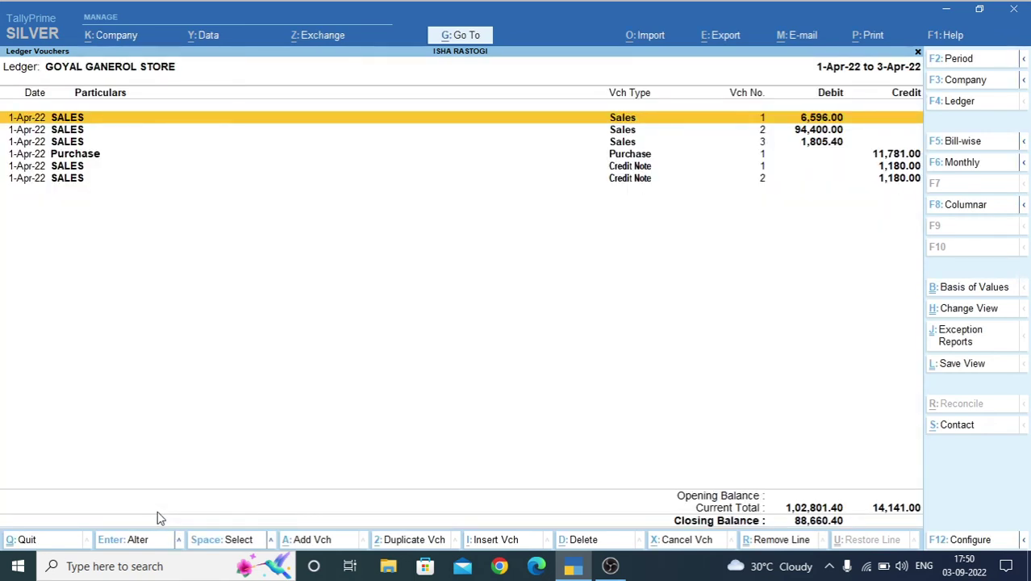
key("Escape")
key("Escape")
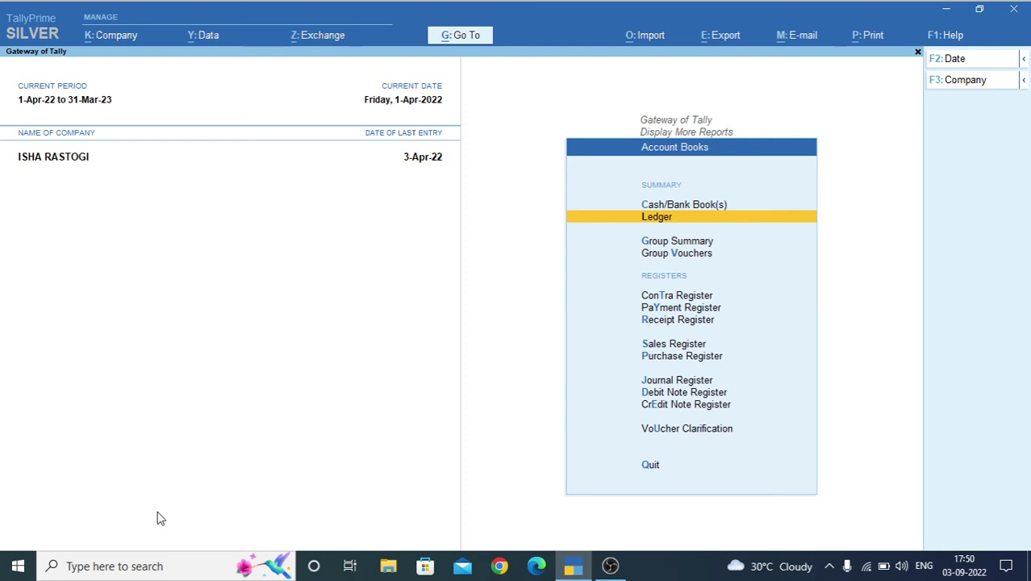
key("Escape")
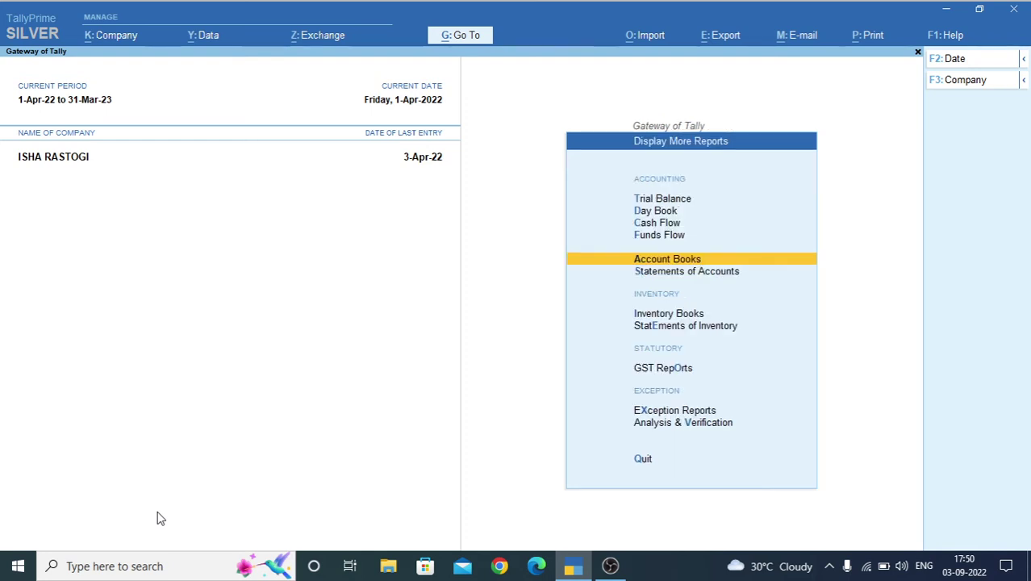
Reopen the Day Book from the additional reports.
key("Down")
key("Down")
key("Home")
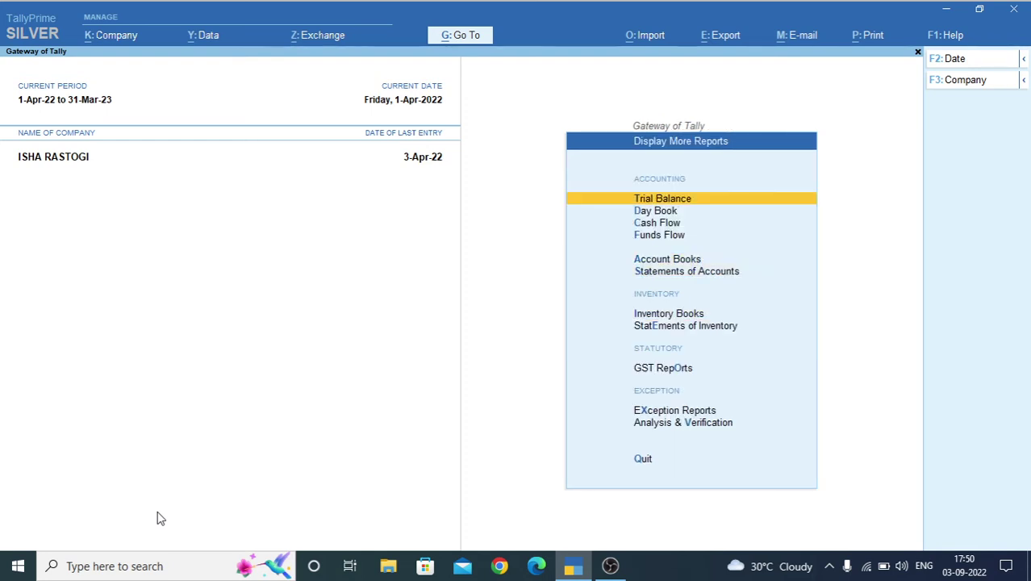
key("d")
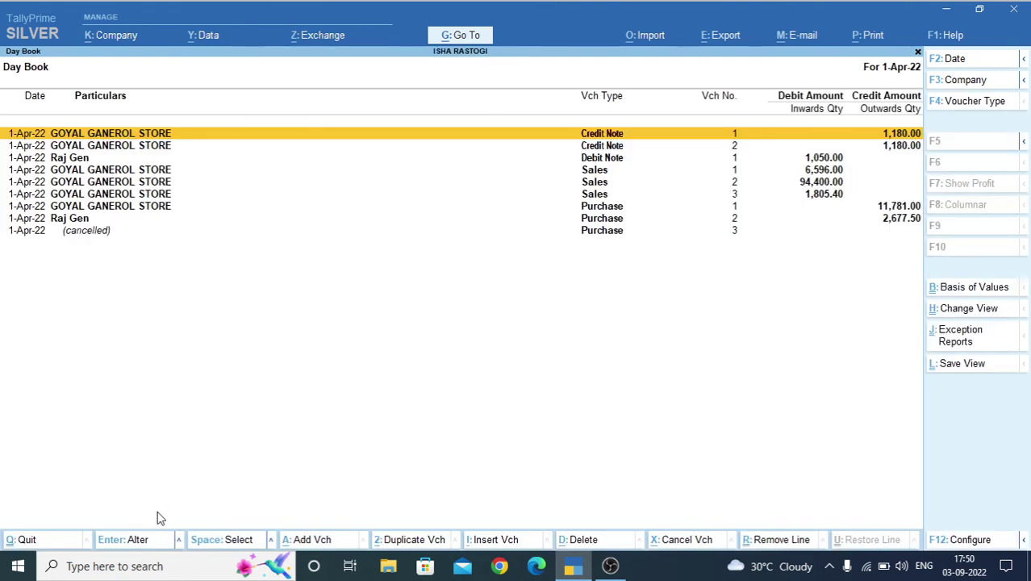
Expand the details of the second credit note in the Day Book.
key("Down")
key("Up")
key("Down")
key("Up")
key("Down")
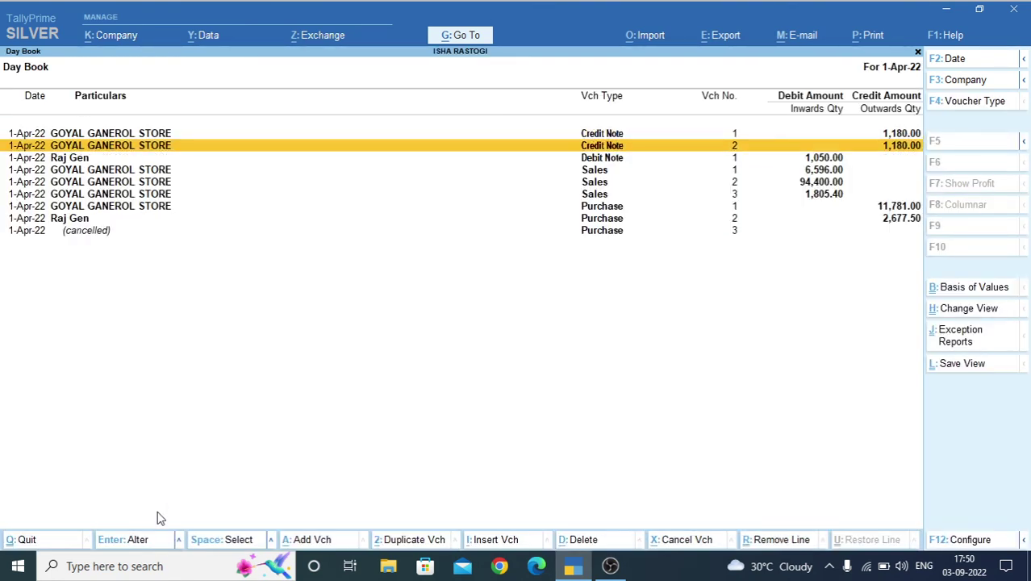
key("Up")
key("Down")
key("shift+Return")
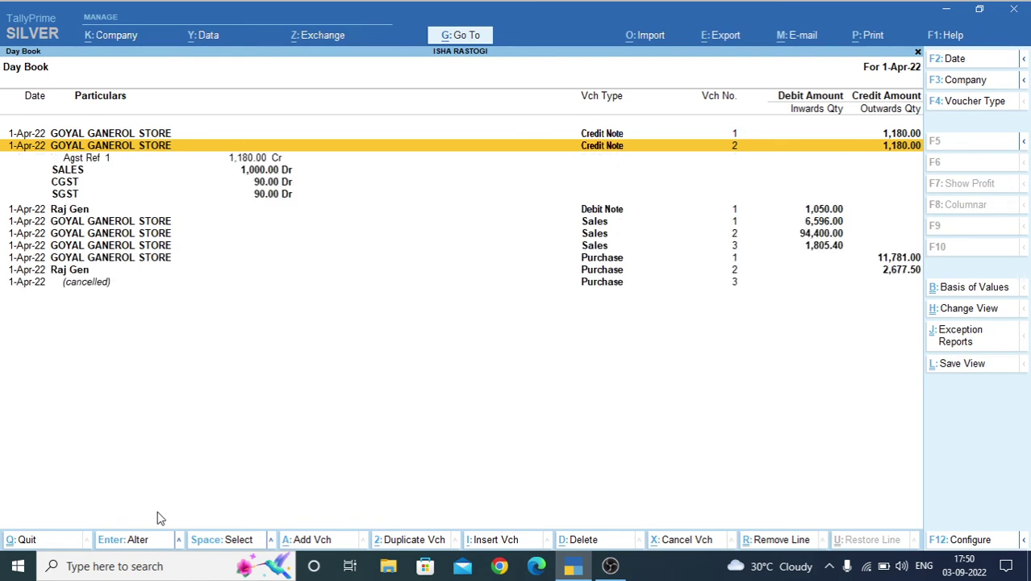
Examine the expanded reference, sales, CGST and SGST lines of the second credit note.
key("Down")
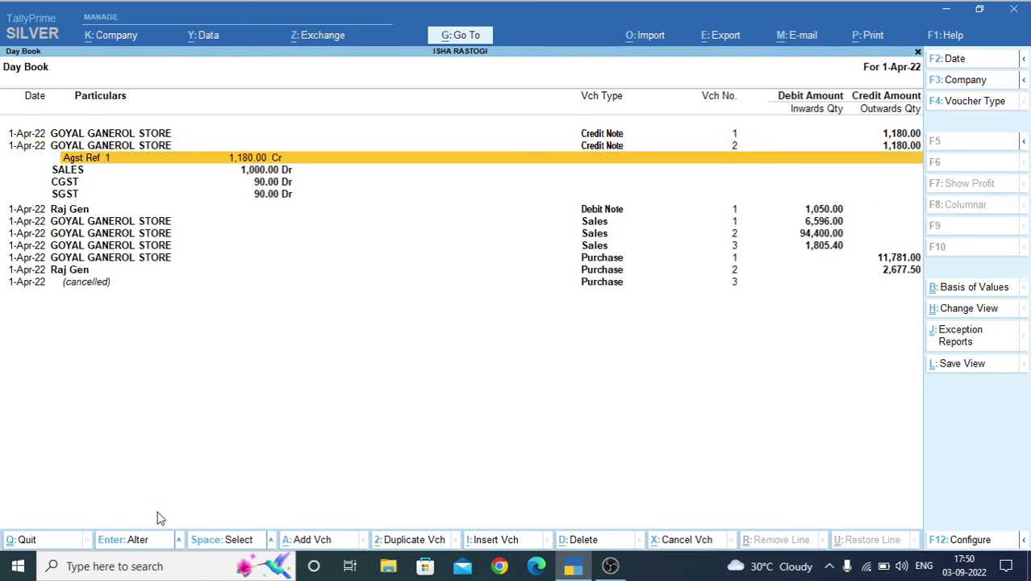
key("Down")
key("Down")
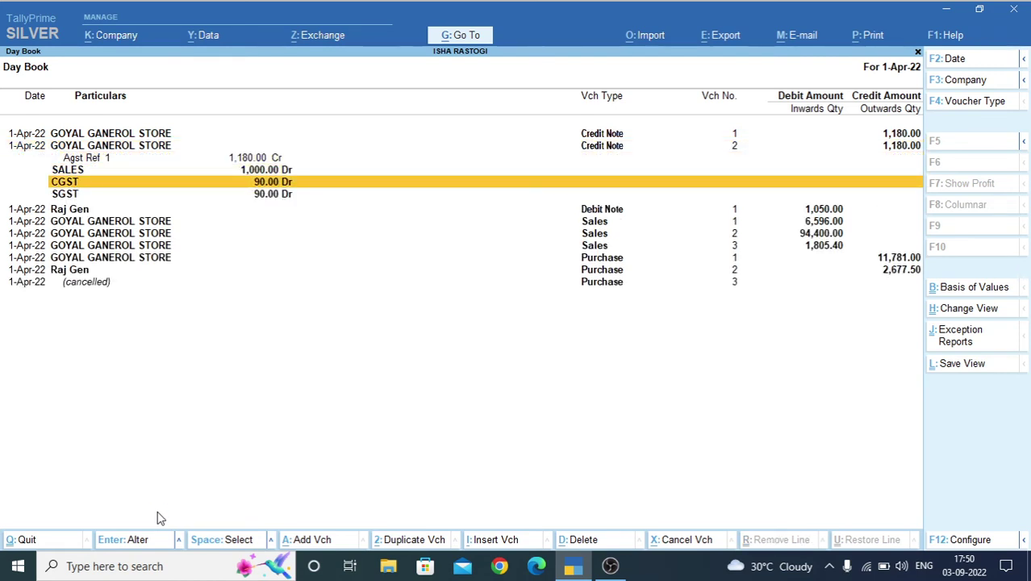
key("Up")
key("Up")
key("Up")
key("Up")
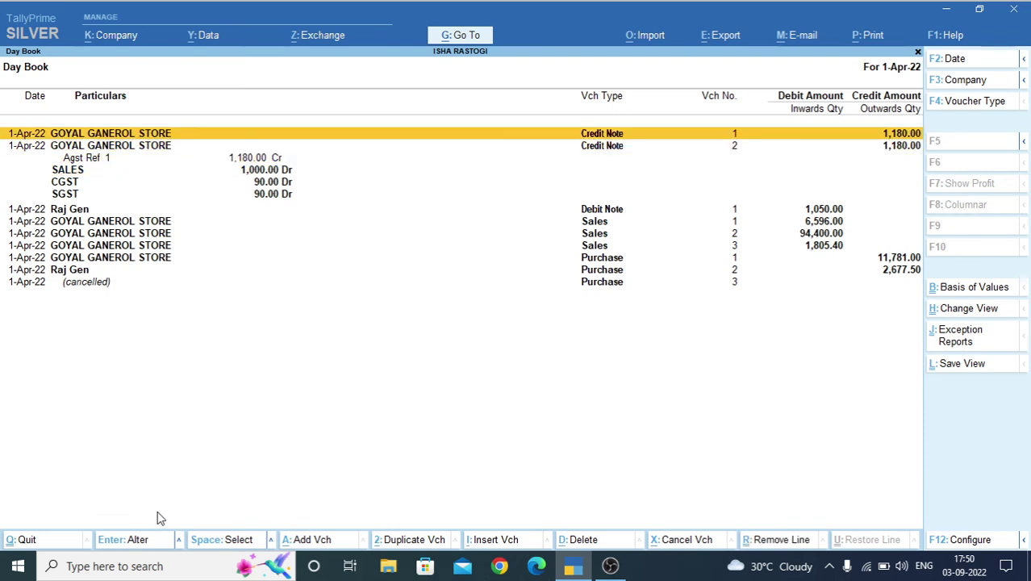
key("Down")
key("Down")
key("Down")
key("Down")
key("Down")
key("Up")
key("Up")
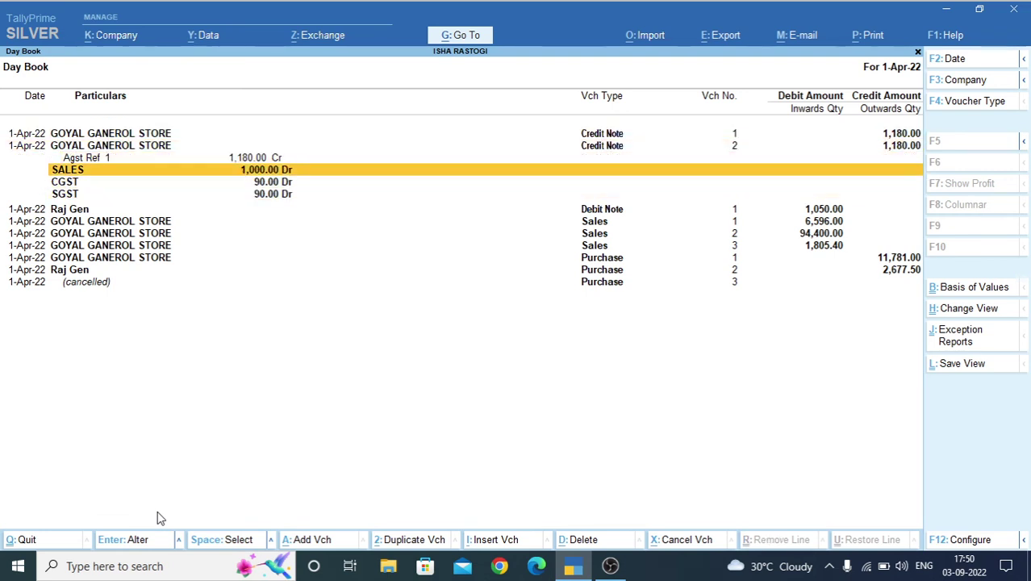
key("Up")
key("Up")
key("Down")
key("Down")
key("Down")
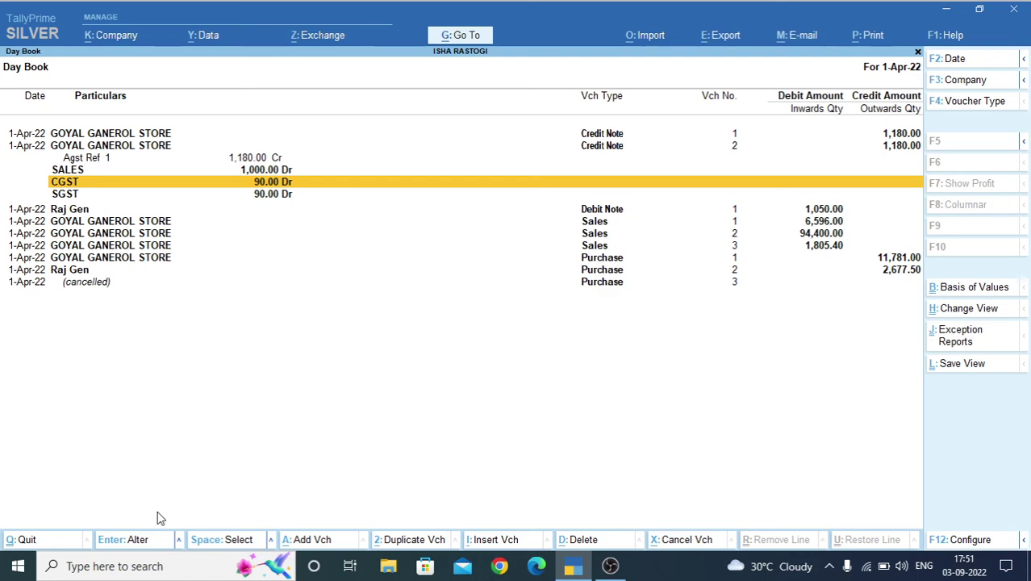
Reopen the Day Book and select all vouchers from sales voucher 2 up to the first entry.
key("Escape")
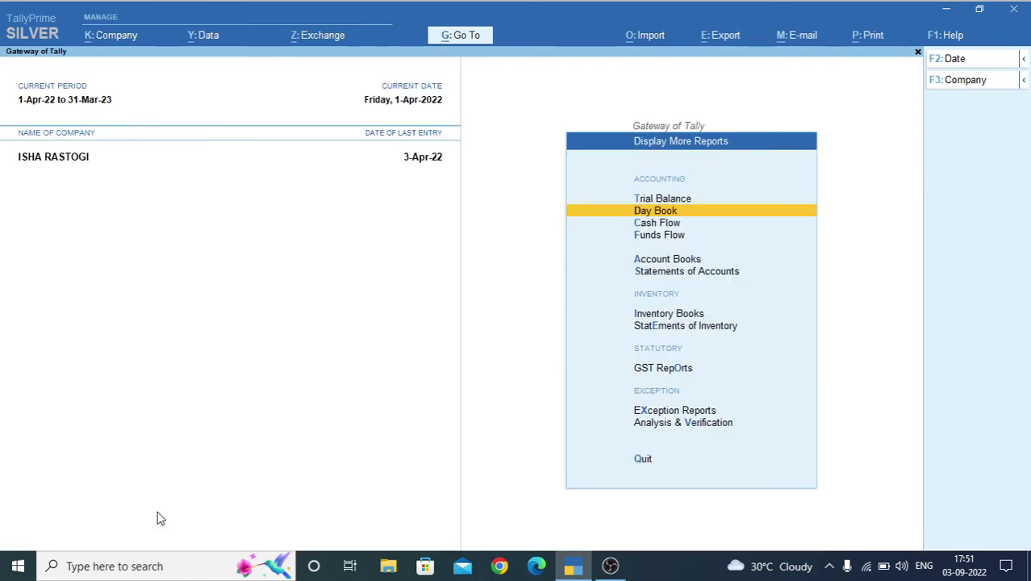
key("Return")
key("Down")
key("Down")
key("Down")
key("Down")
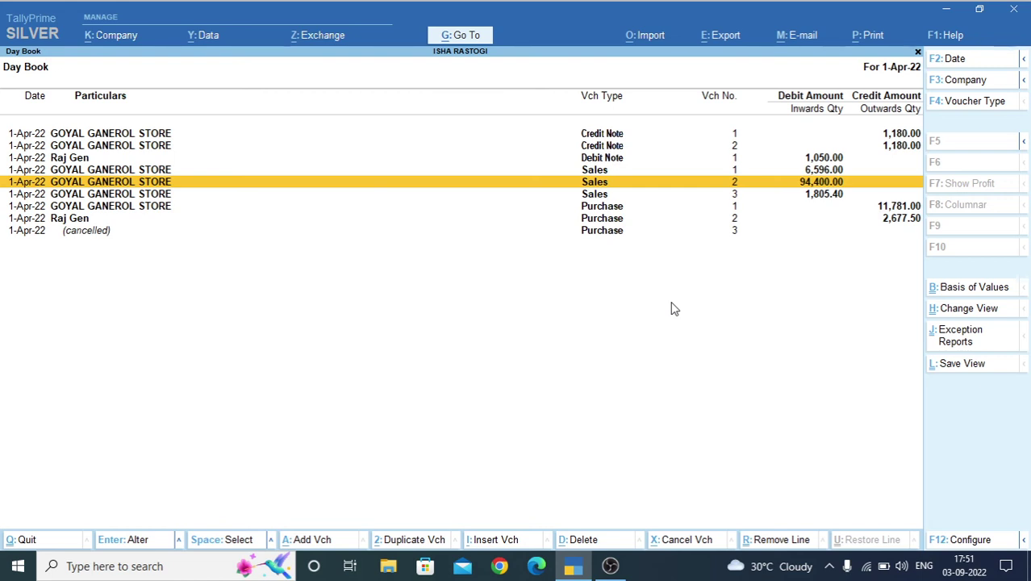
key("ctrl")
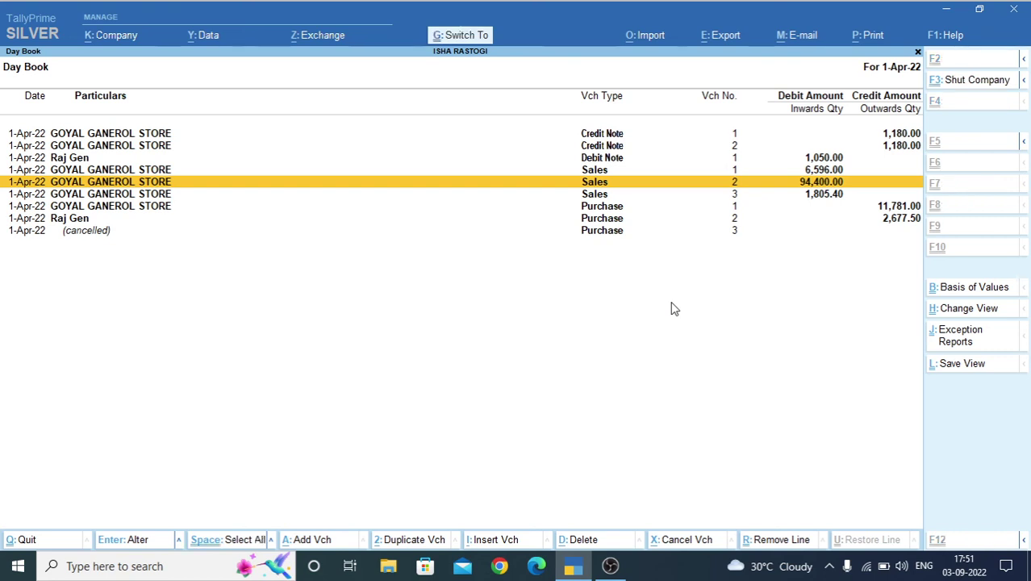
key("ctrl+shift+Home")
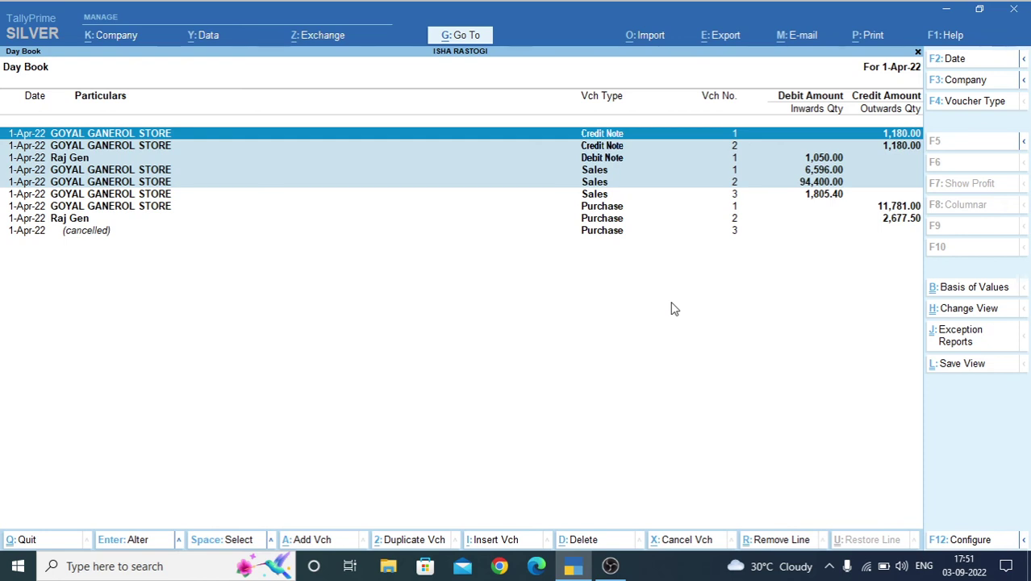
Select the vouchers from sales voucher 3 through the last entry, and return to the debit note line.
key("ctrl")
key("ctrl+End")
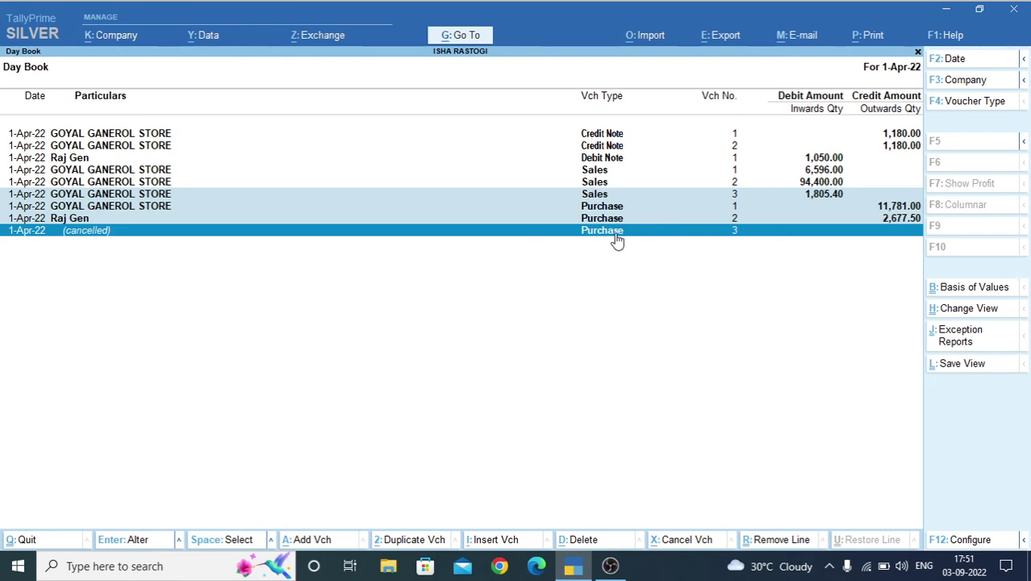
key("Up")
key("Up")
key("Up")
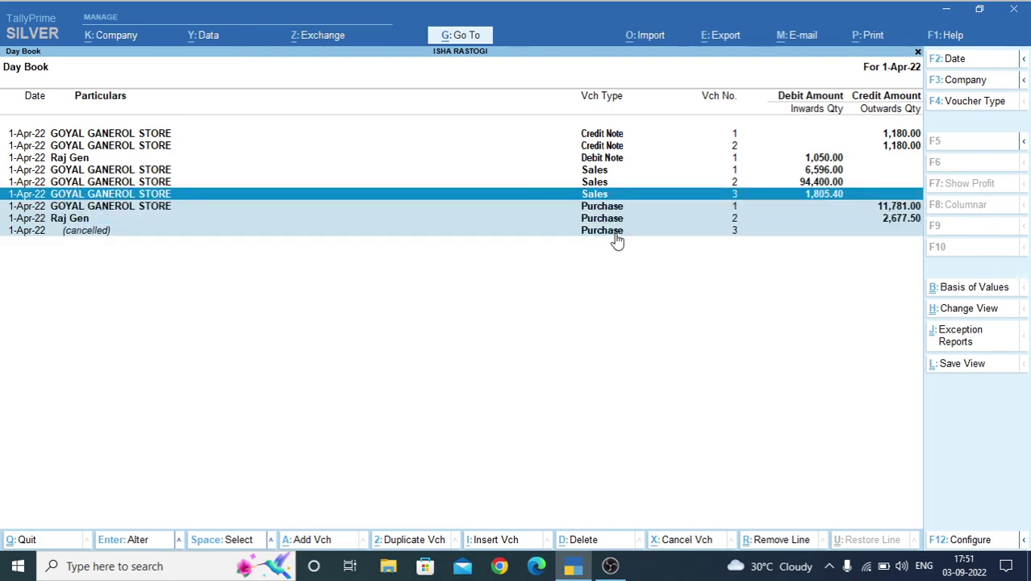
key("Up")
key("Up")
key("Up")
key("Up")
key("Up")
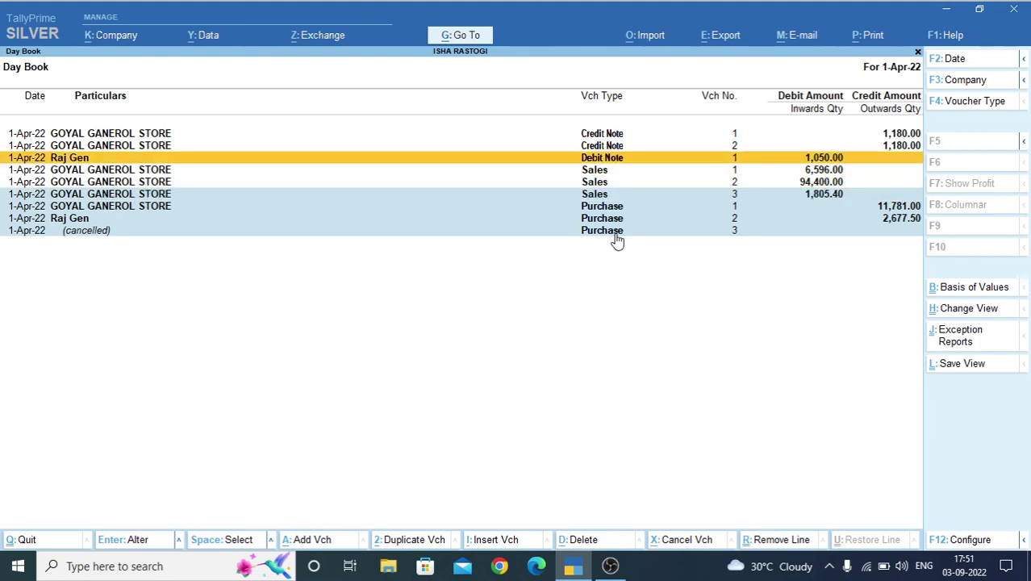
Leave the Day Book and display the Sales Register from the account books.
key("Escape")
key("Escape")
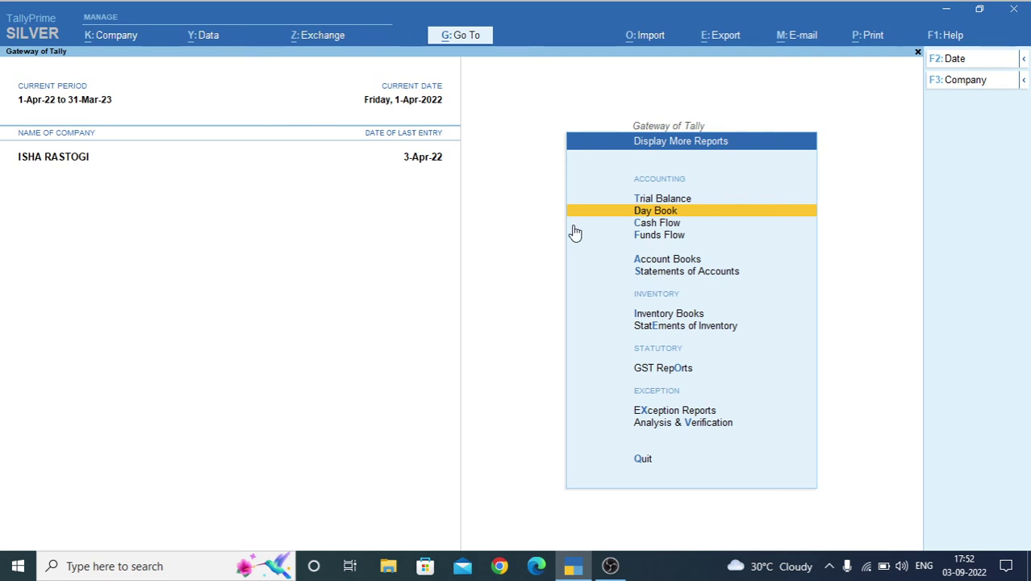
key("Escape")
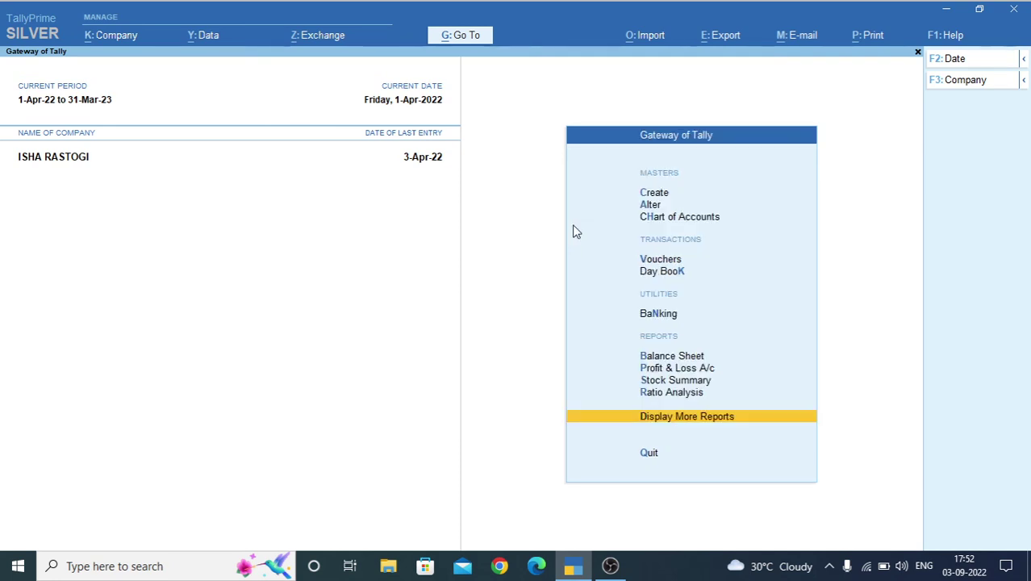
key("Up")
key("Up")
key("Down")
key("Down")
key("Return")
key("Down")
key("Down")
key("Down")
key("Down")
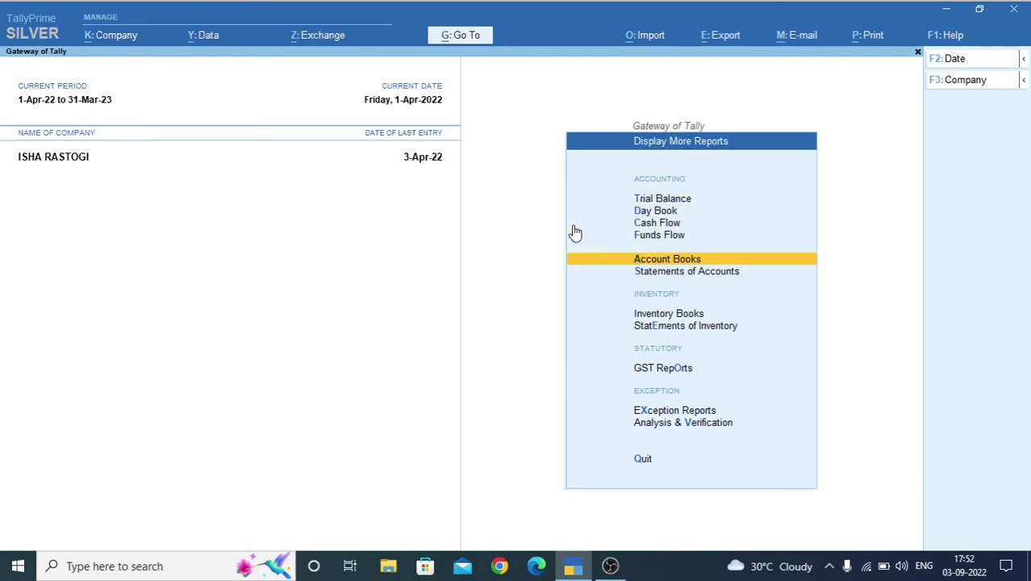
key("Return")
key("Down")
key("Down")
key("Down")
key("Down")
key("Down")
key("Down")
key("Down")
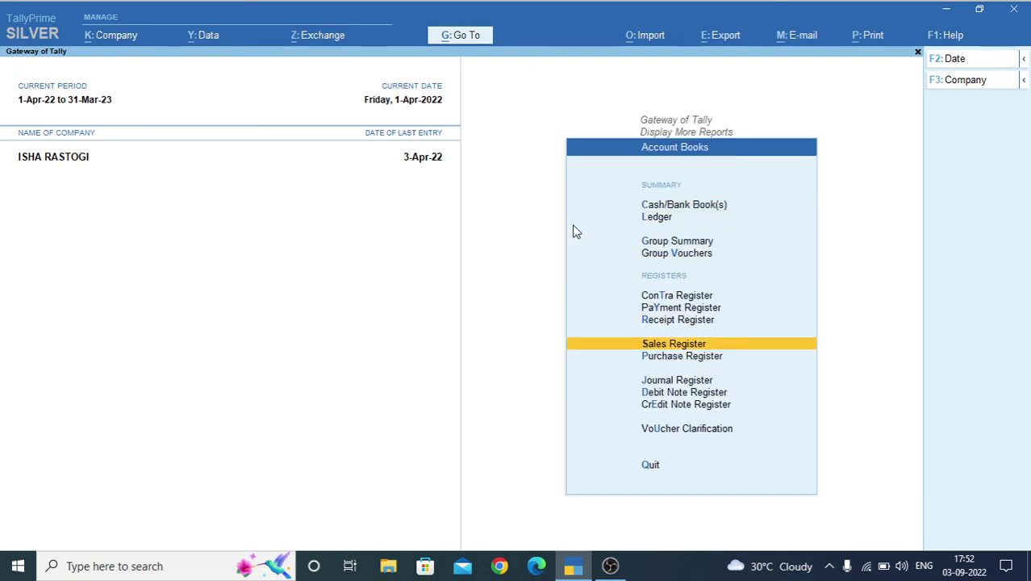
key("Return")
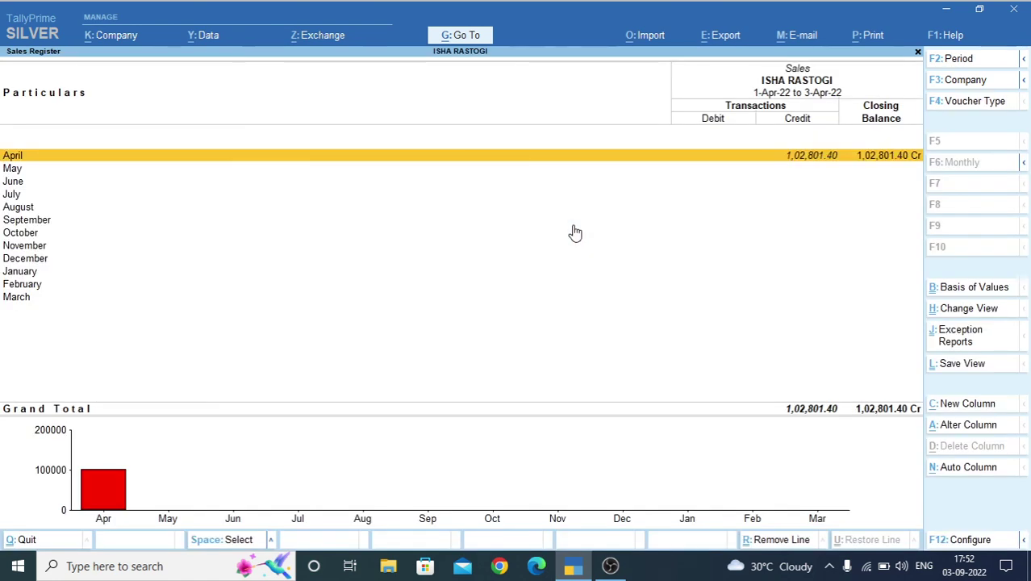
key("Down")
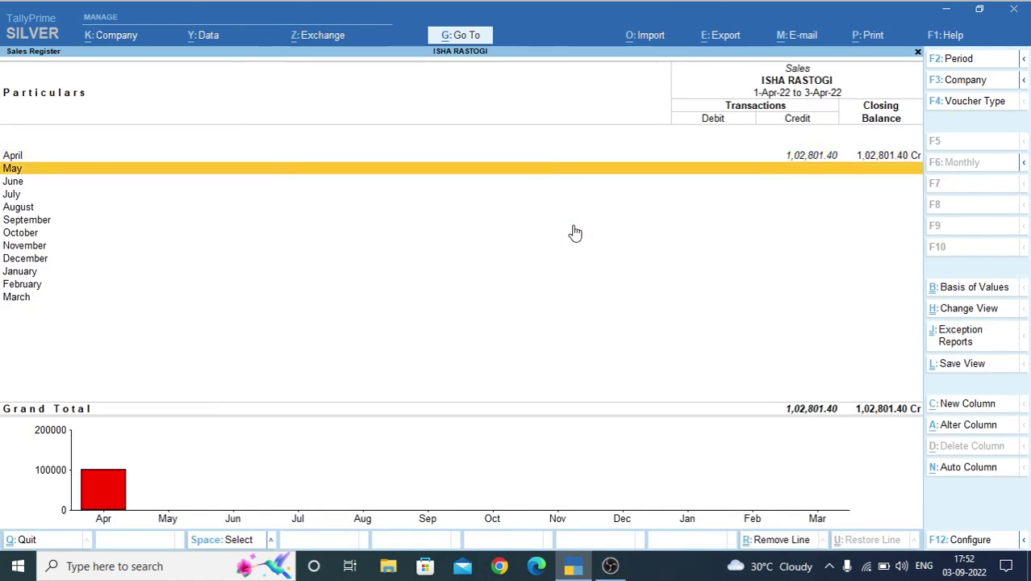
key("Up")
key("F2")
key("BackSpace")
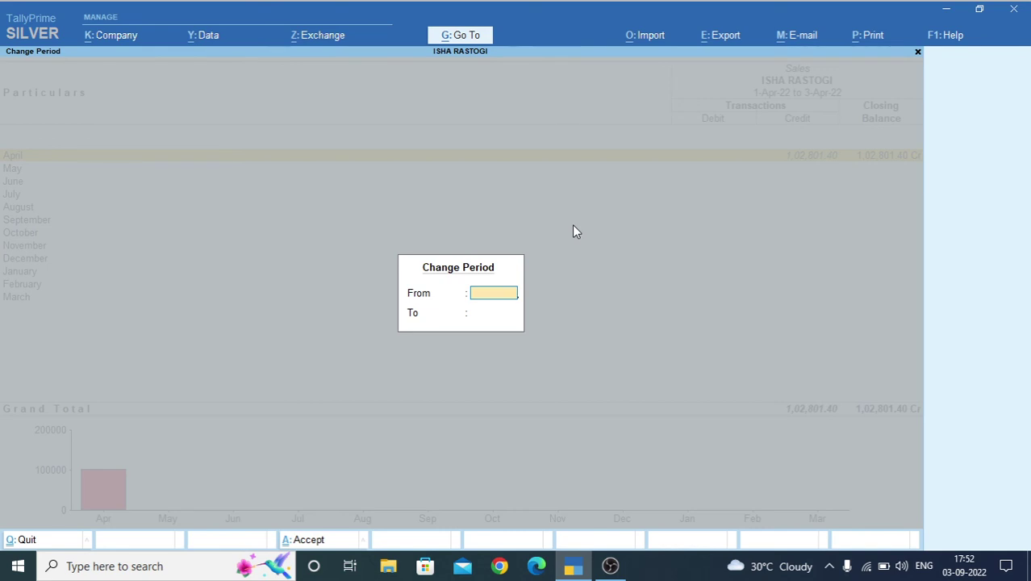
key("Escape")
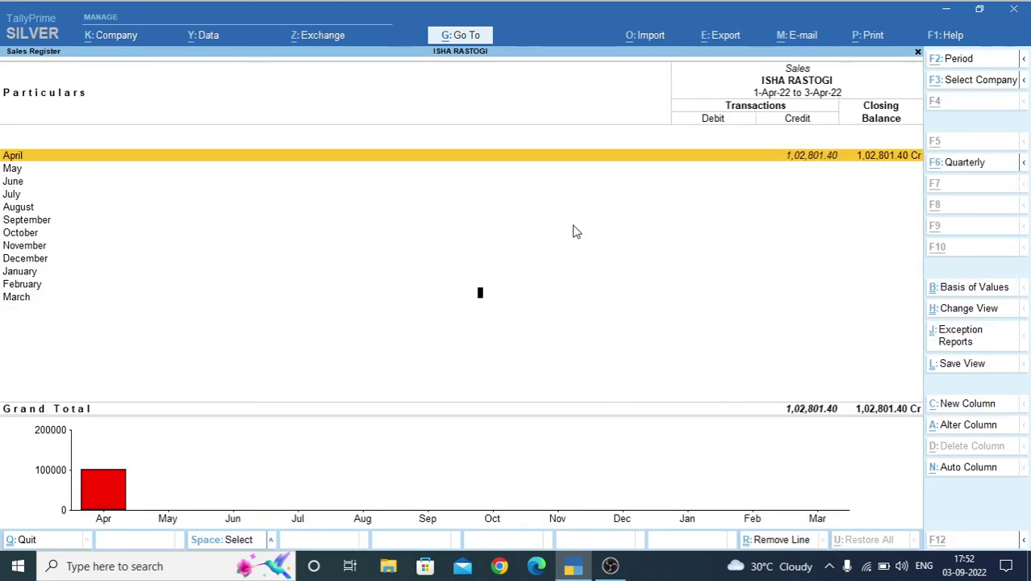
Set the Sales Register period from 1-4-2022 to 3-4-22.
key("alt+F2")
key("Return")
type("3-4-22")
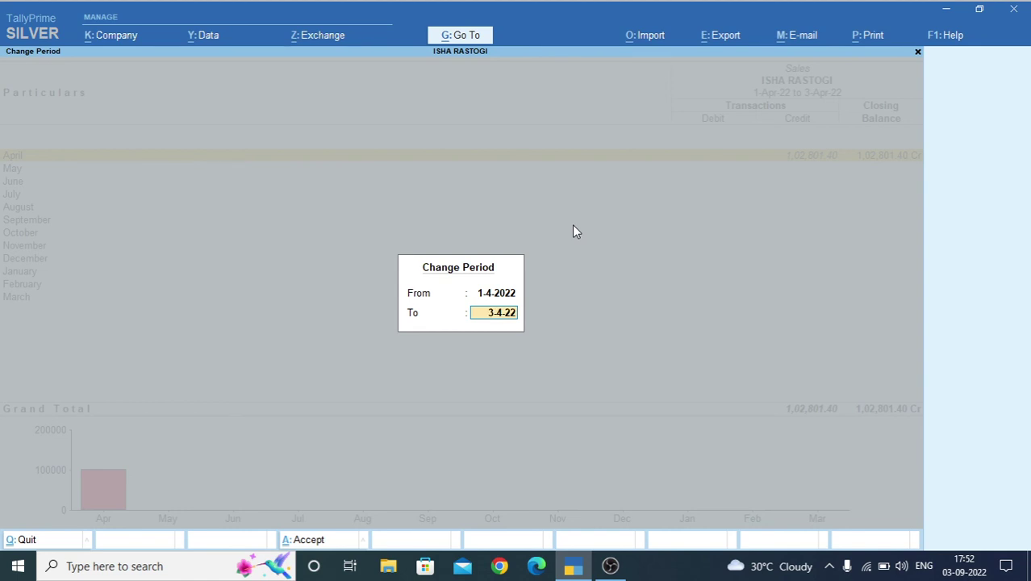
key("Return")
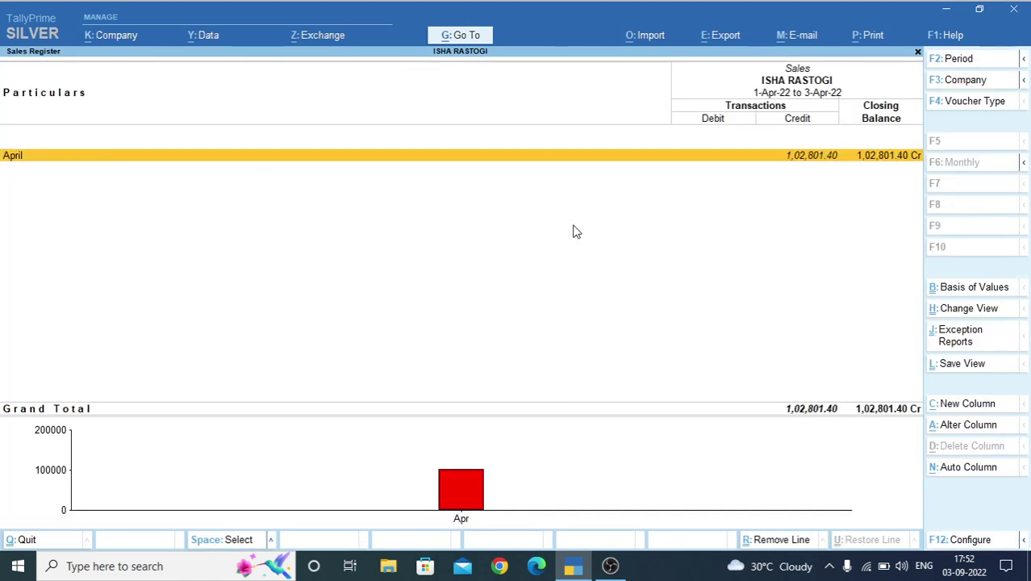
Display April's sales vouchers for the chosen period and look through the listed entries.
key("Return")
key("Down")
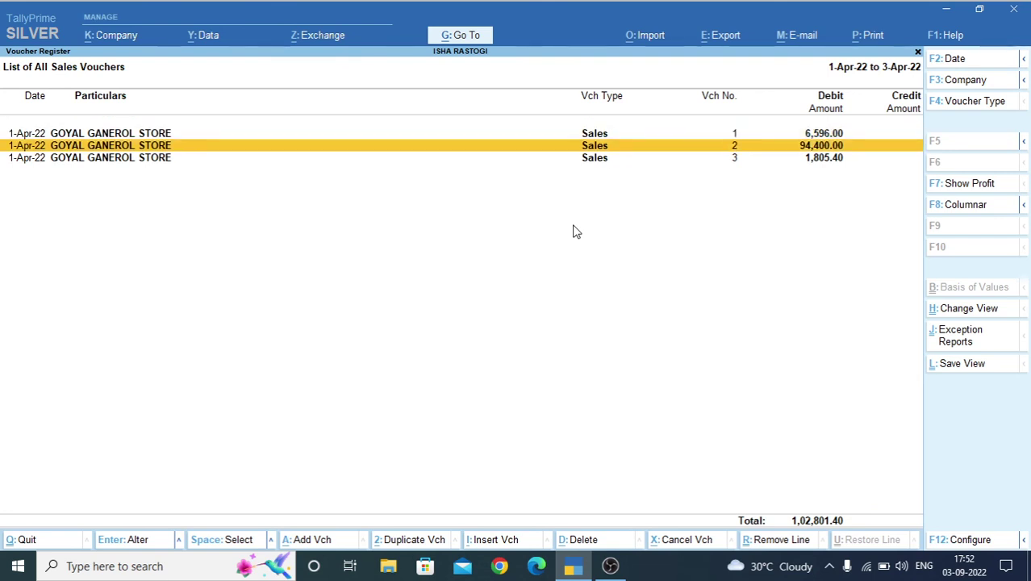
key("Up")
key("Down")
key("Down")
key("Up")
key("Up")
key("Down")
key("Up")
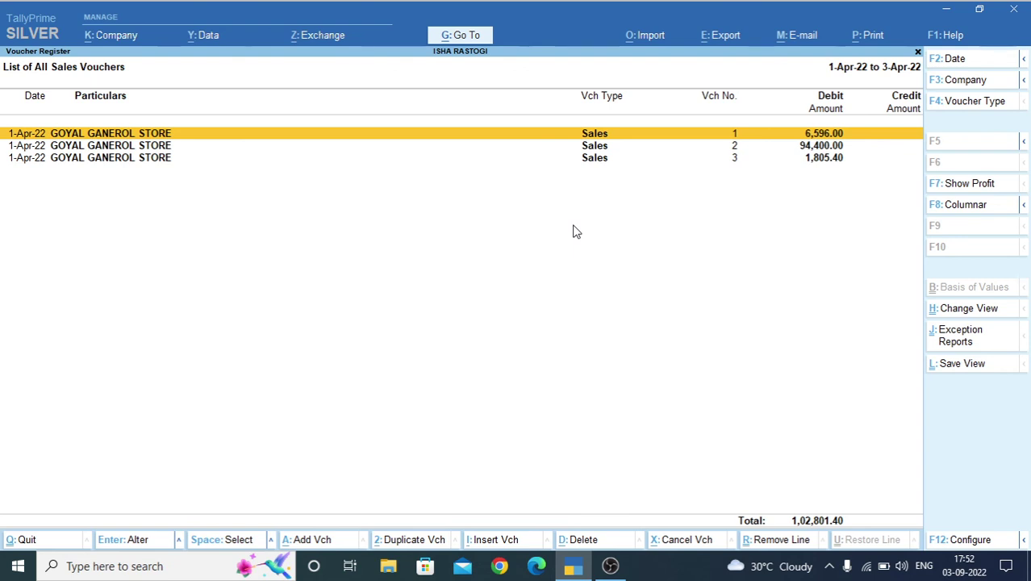
Return to the account books, reopen the Sales Register and display the full April voucher list.
key("Escape")
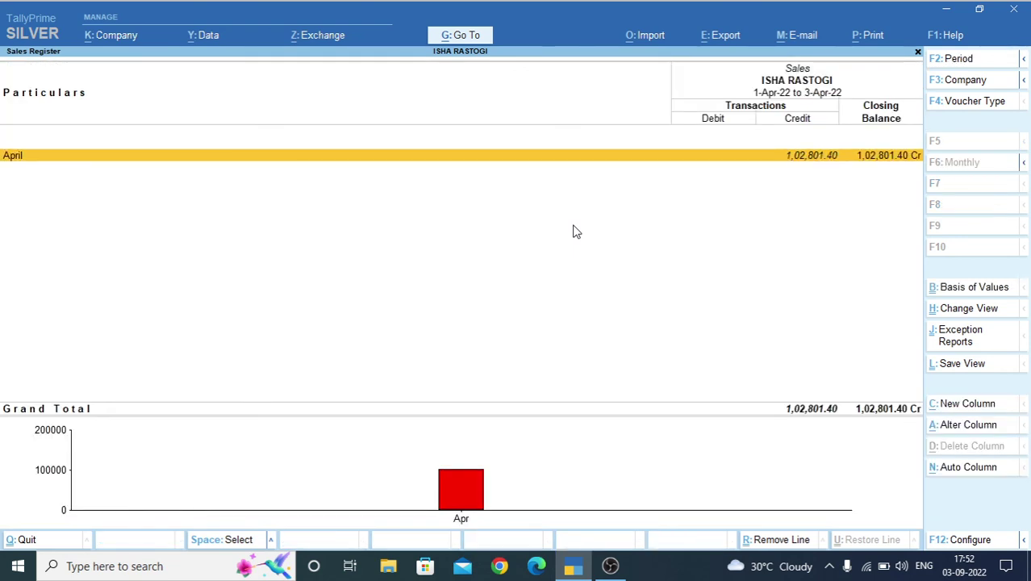
key("Escape")
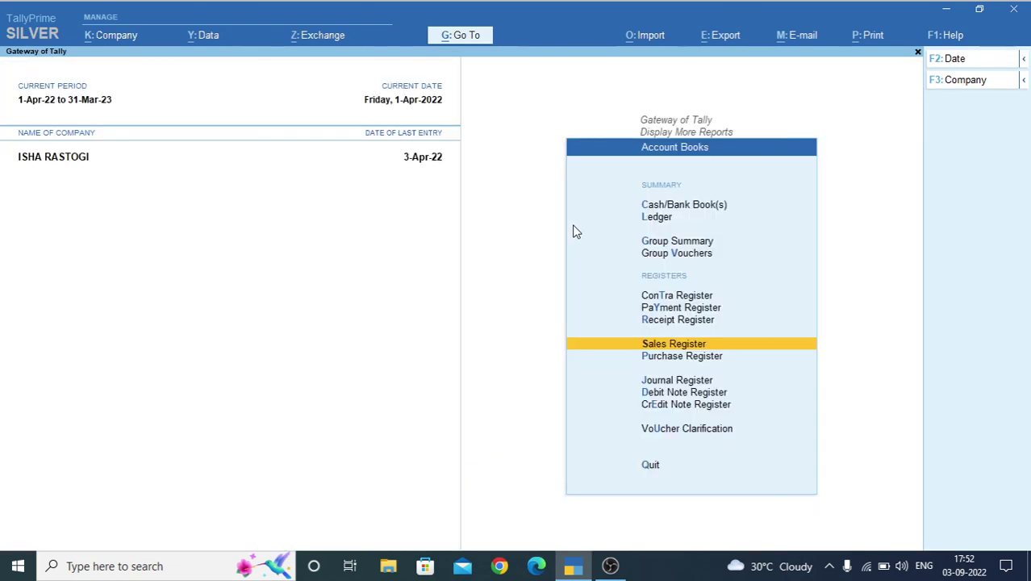
key("Return")
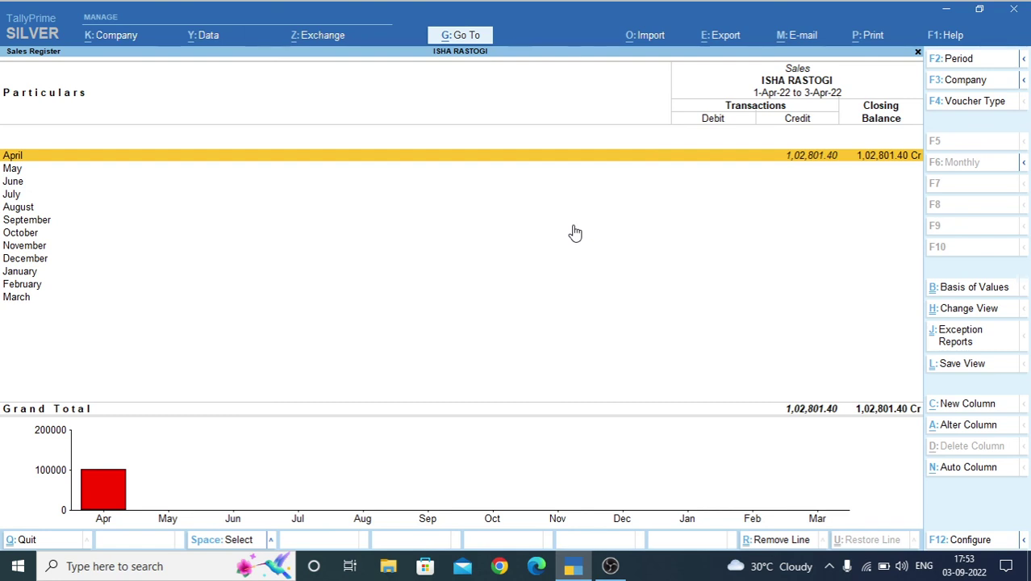
key("Return")
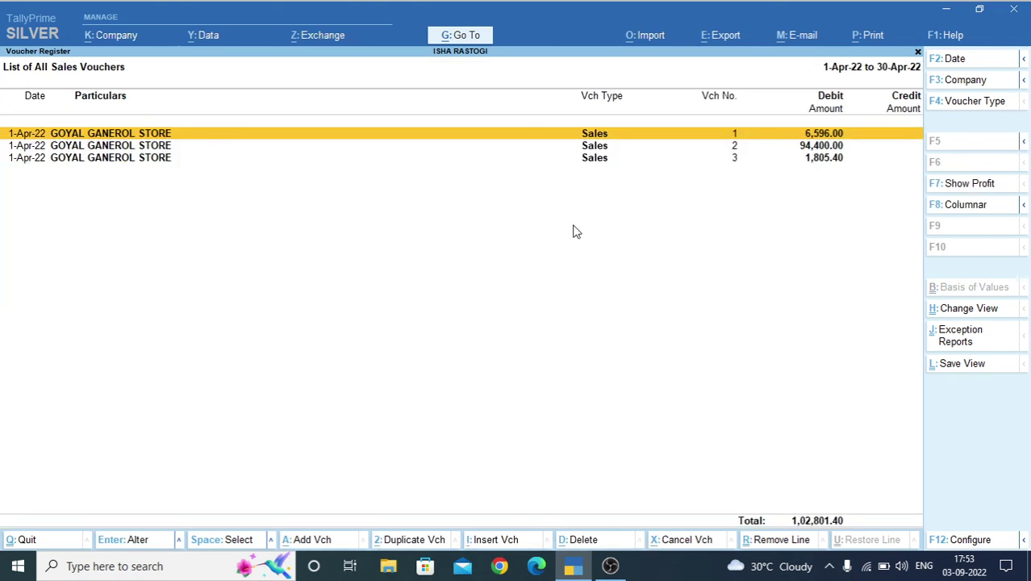
Browse the sales voucher list month by month forward to July and back to April.
key("Page_Down")
key("Page_Up")
key("Page_Down")
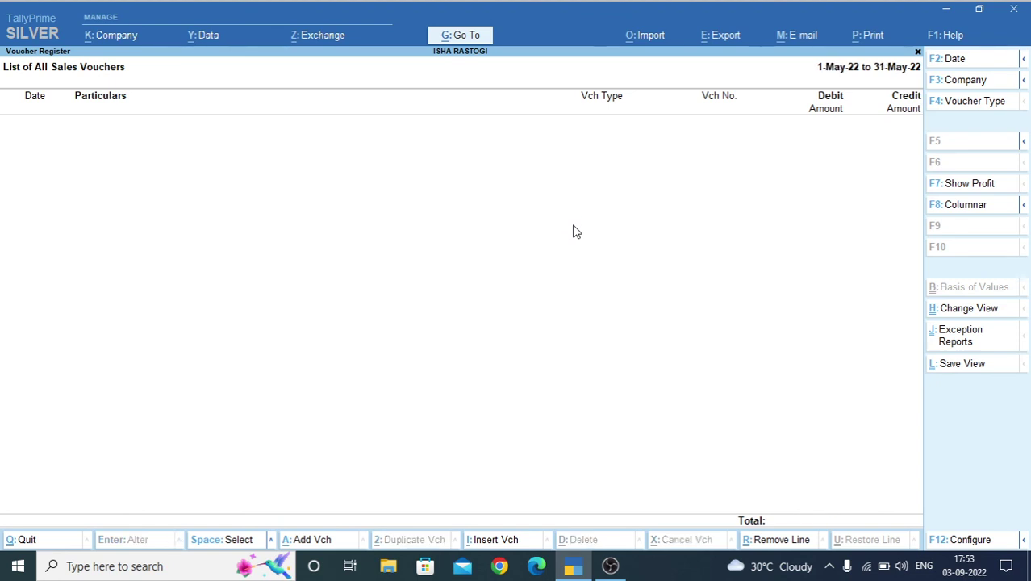
key("Page_Down")
key("Page_Up")
key("Page_Up")
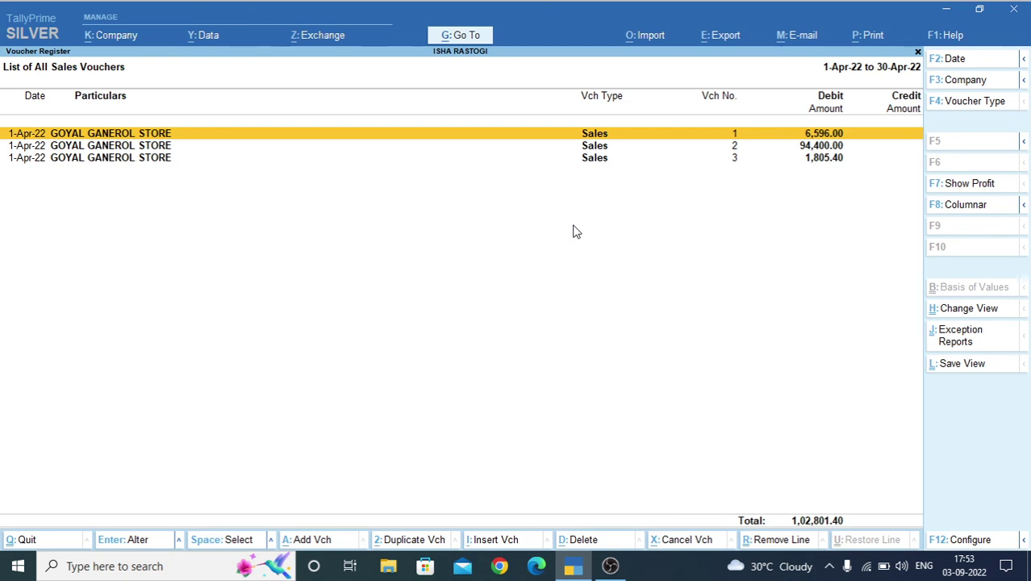
key("Page_Down")
key("Page_Down")
key("Page_Down")
key("Page_Down")
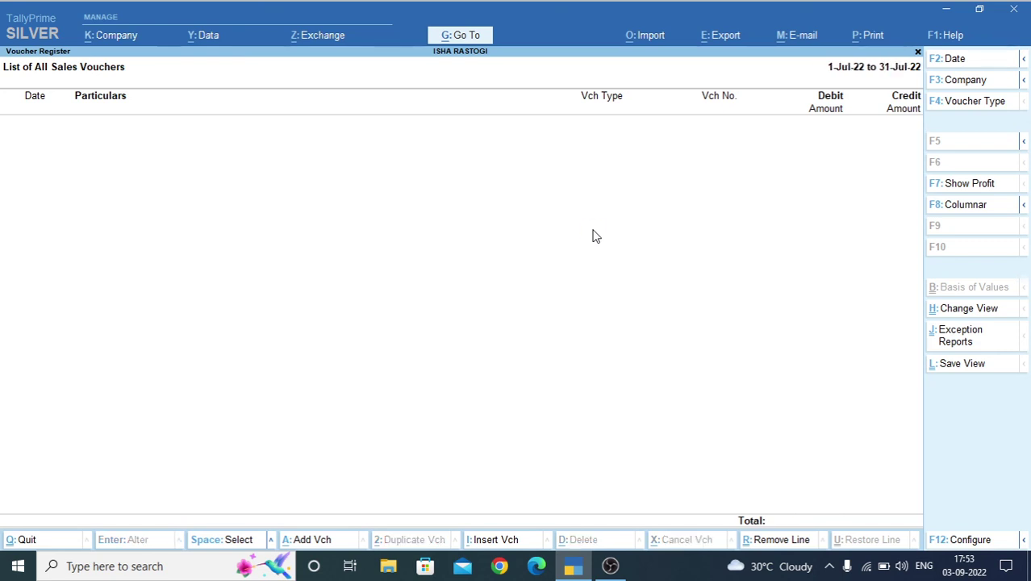
key("Page_Up")
key("Page_Up")
key("Page_Up")
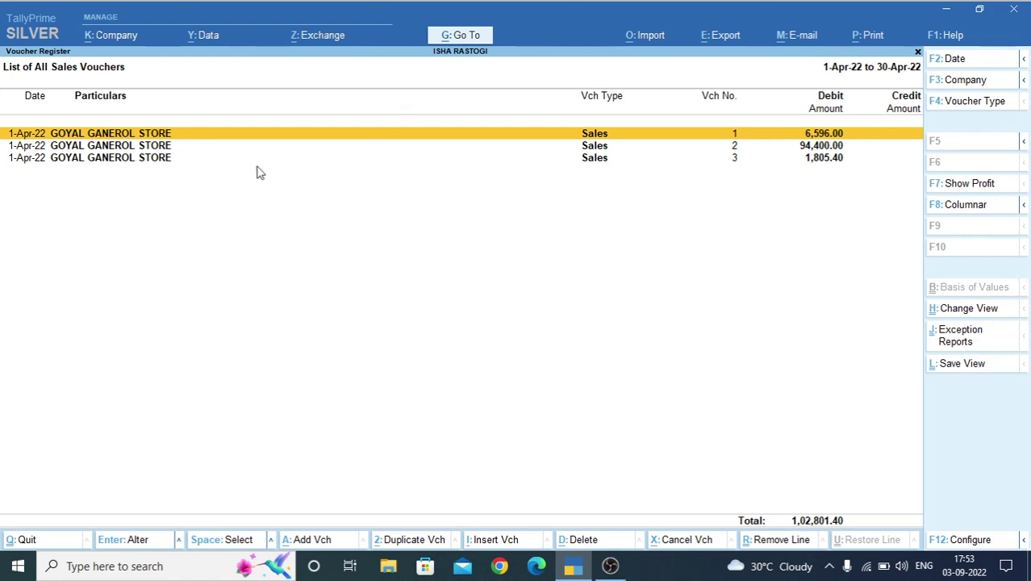
left_click(948, 9)
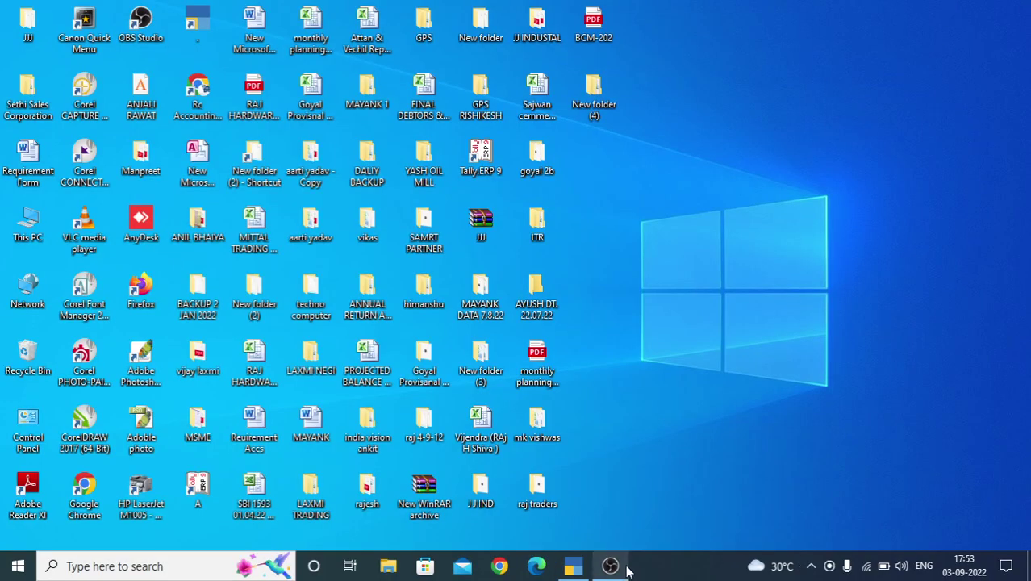
mouse_move(621, 564)
left_click(615, 515)
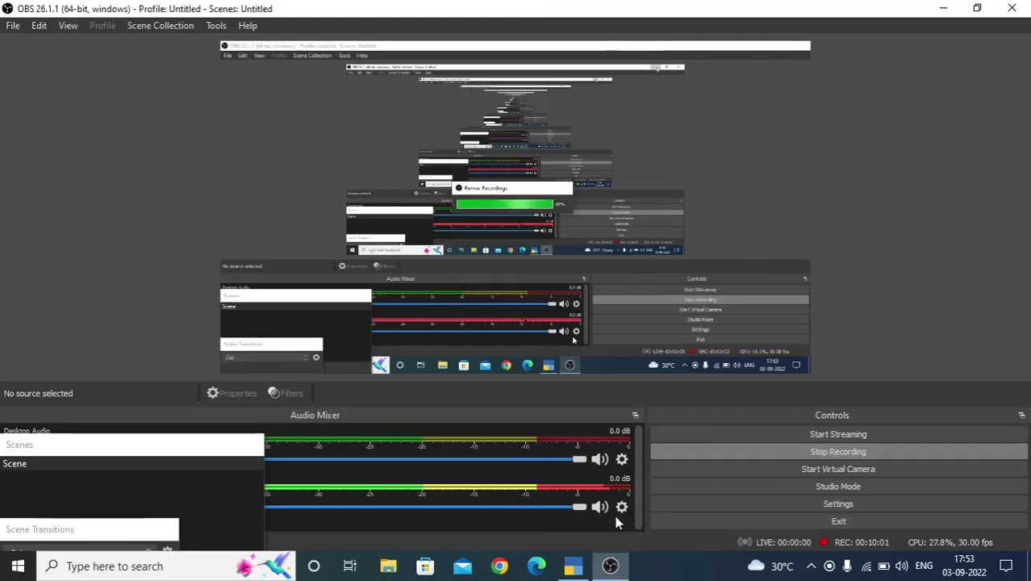